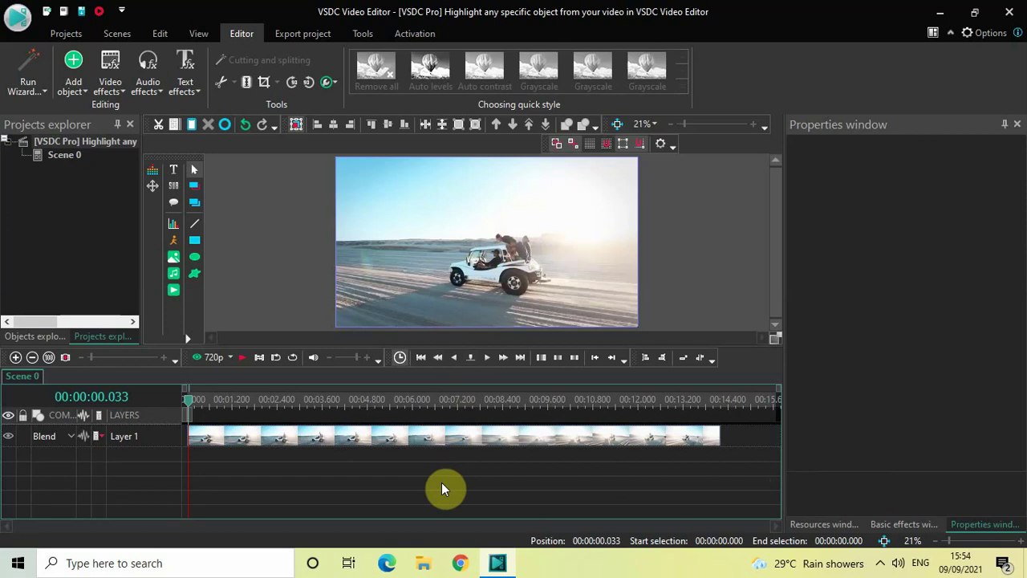
Step: Play the car video in the preview and stop the playback
{"action": "key", "text": "space"}
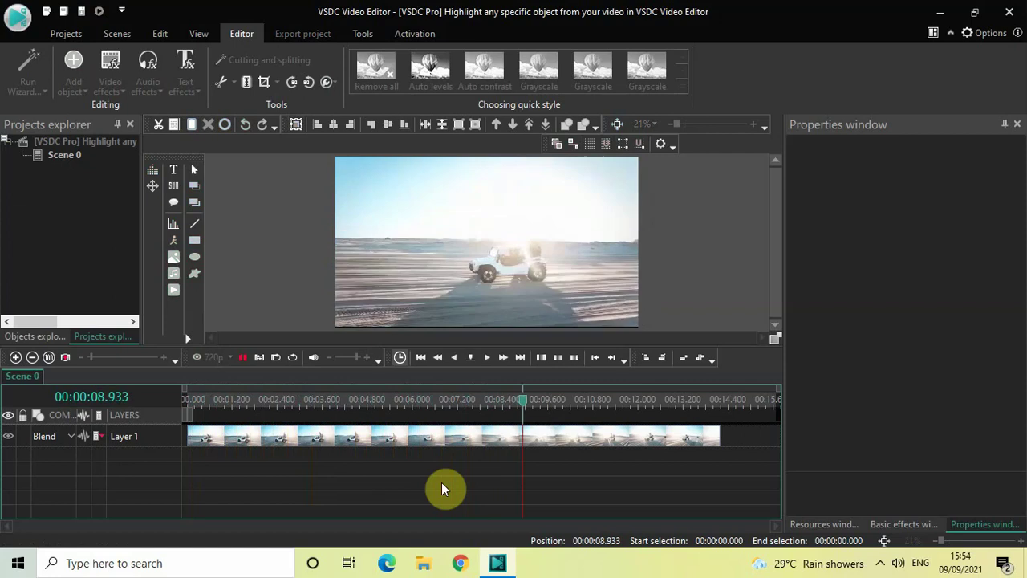
{"action": "key", "text": "space"}
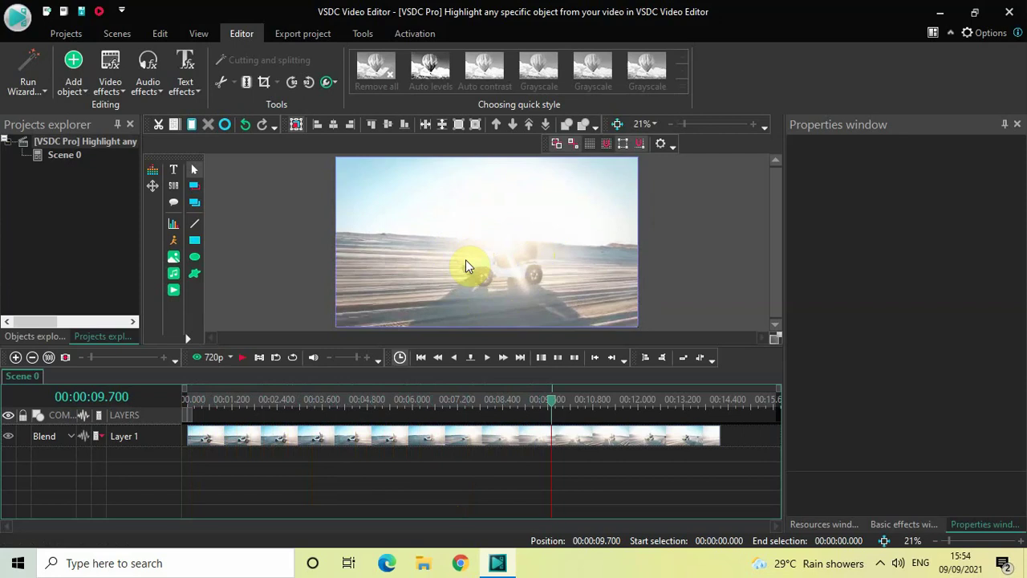
Step: Open the car video object for editing and add a Custom transparency effect covering the whole parent duration
{"action": "double_click", "coordinate": [361, 440]}
{"action": "left_click", "coordinate": [185, 399]}
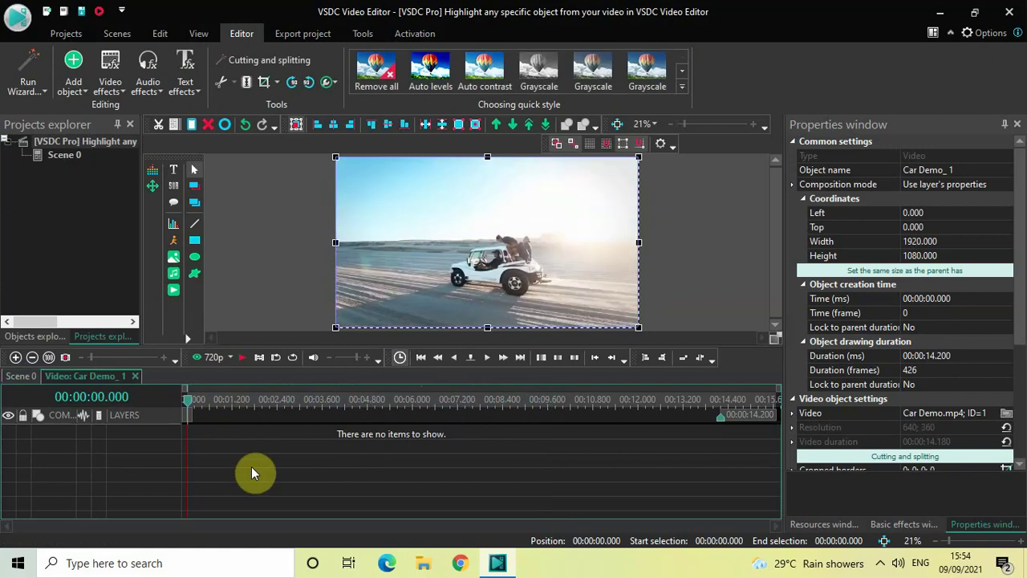
{"action": "left_click", "coordinate": [108, 88]}
{"action": "mouse_move", "coordinate": [165, 177]}
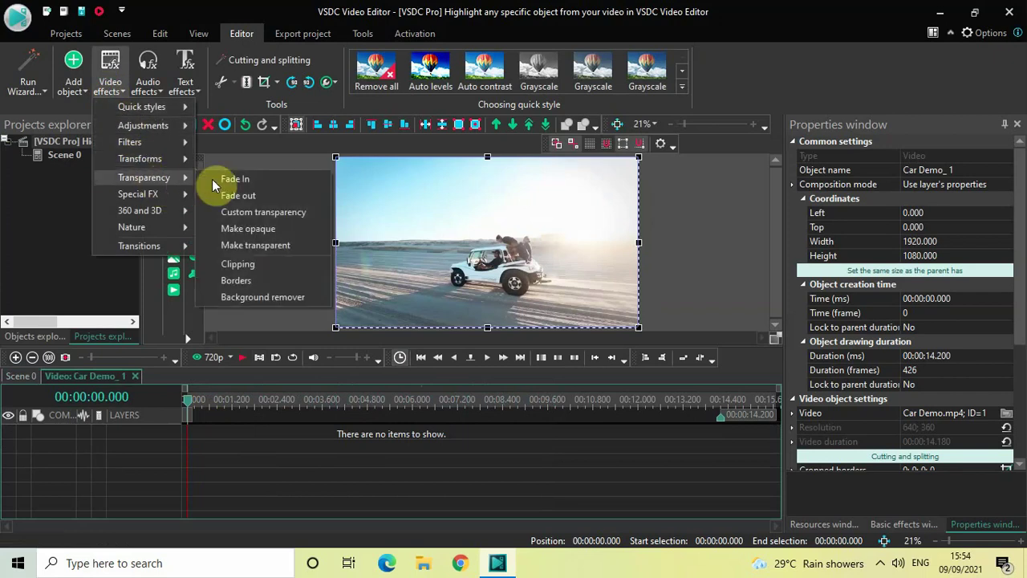
{"action": "left_click", "coordinate": [272, 211]}
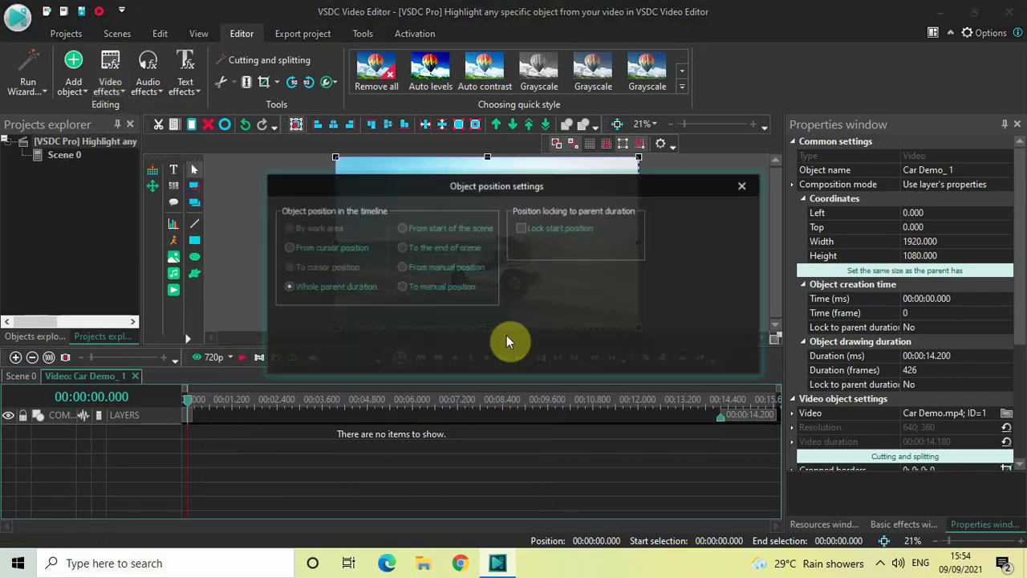
{"action": "left_click", "coordinate": [652, 353]}
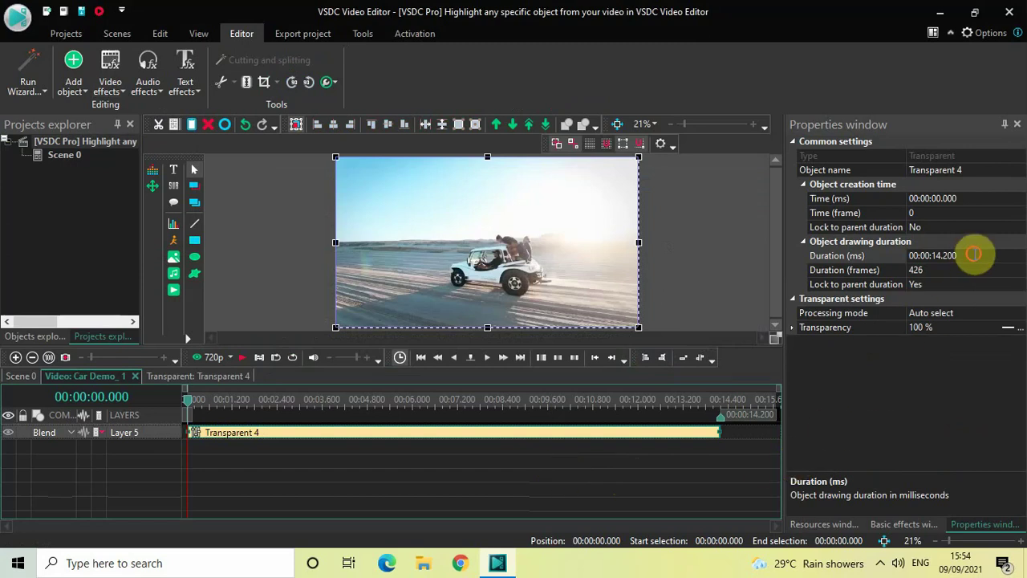
Step: Set the transparency effect's drawing duration to 00:00:01.000
{"action": "left_click", "coordinate": [975, 255]}
{"action": "key", "text": "BackSpace"}
{"action": "key", "text": "BackSpace"}
{"action": "key", "text": "BackSpace"}
{"action": "key", "text": "BackSpace"}
{"action": "key", "text": "BackSpace"}
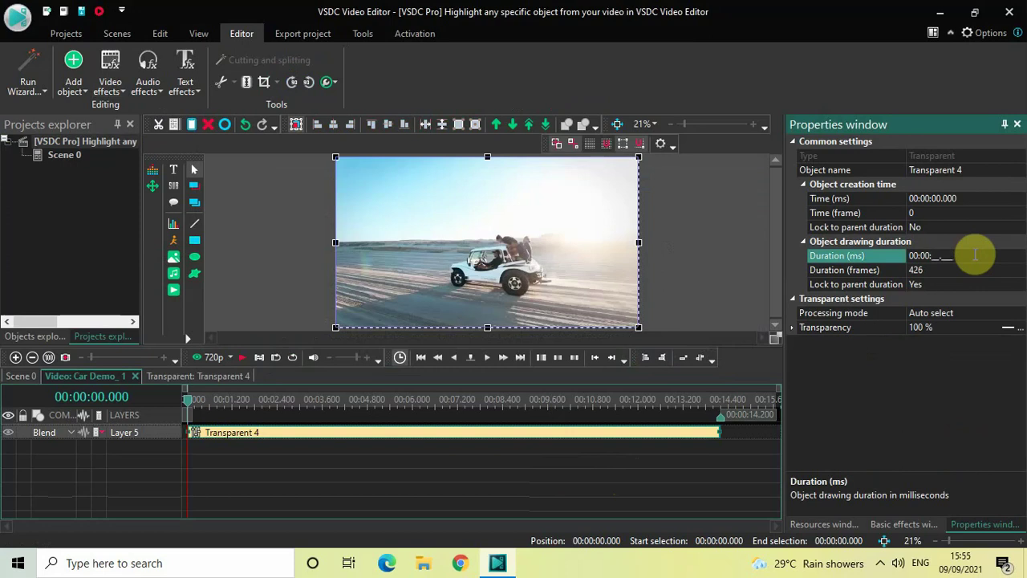
{"action": "type", "text": "01.000"}
{"action": "key", "text": "Return"}
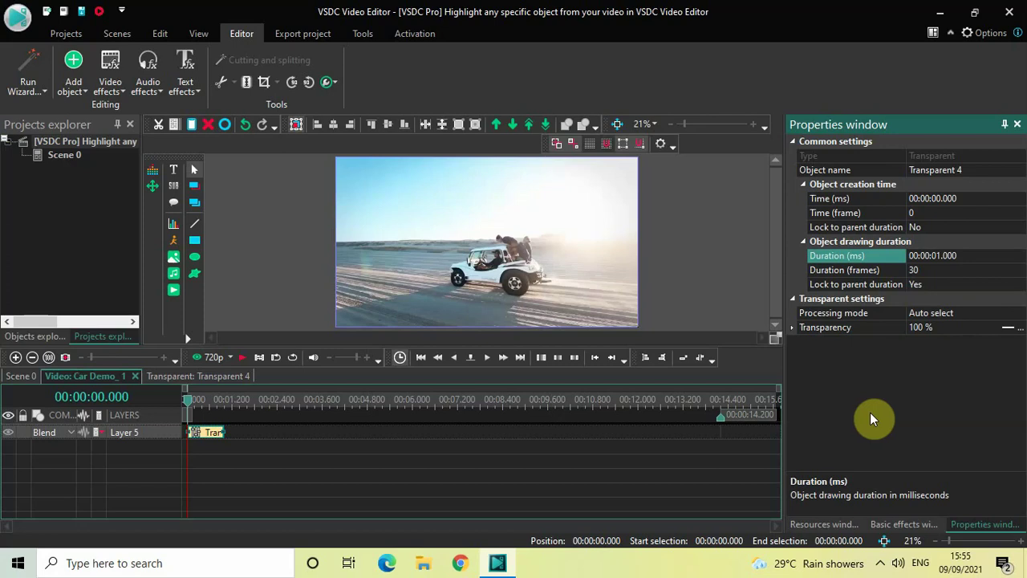
Step: Set the transparency effect's creation time to 00:00:03.000
{"action": "left_click", "coordinate": [969, 198]}
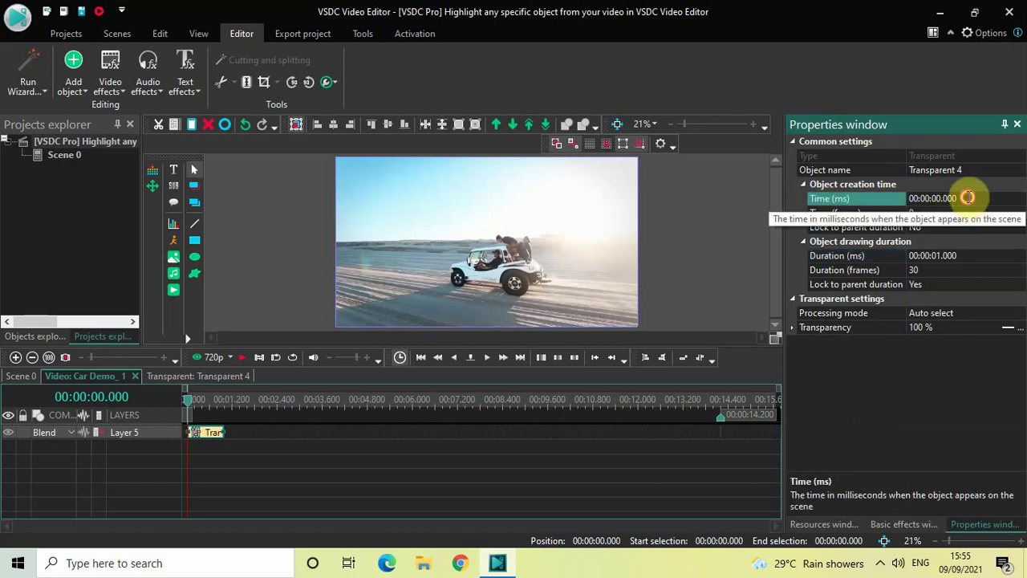
{"action": "key", "text": "BackSpace"}
{"action": "key", "text": "BackSpace"}
{"action": "key", "text": "BackSpace"}
{"action": "key", "text": "BackSpace"}
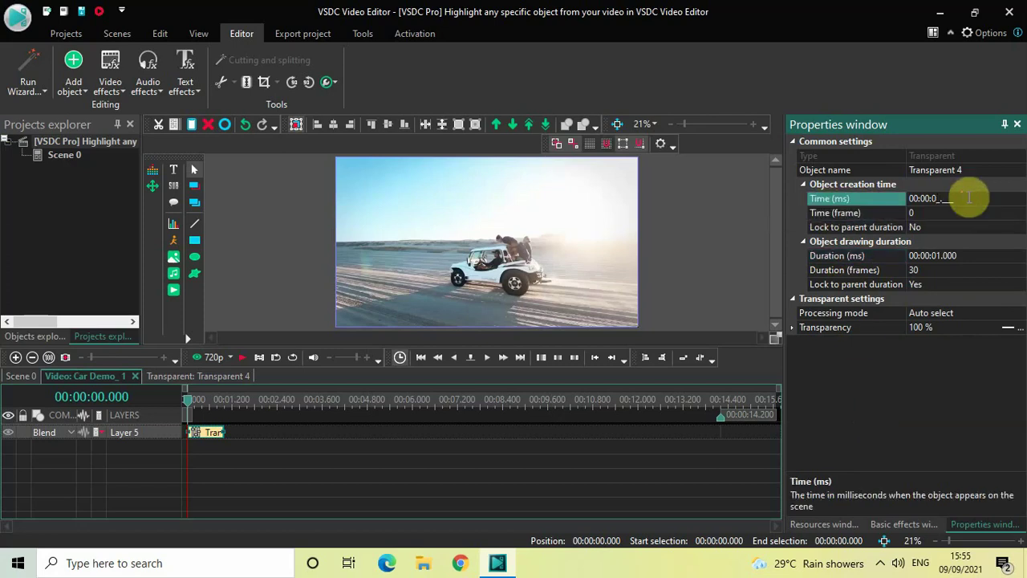
{"action": "type", "text": "3000"}
{"action": "key", "text": "Return"}
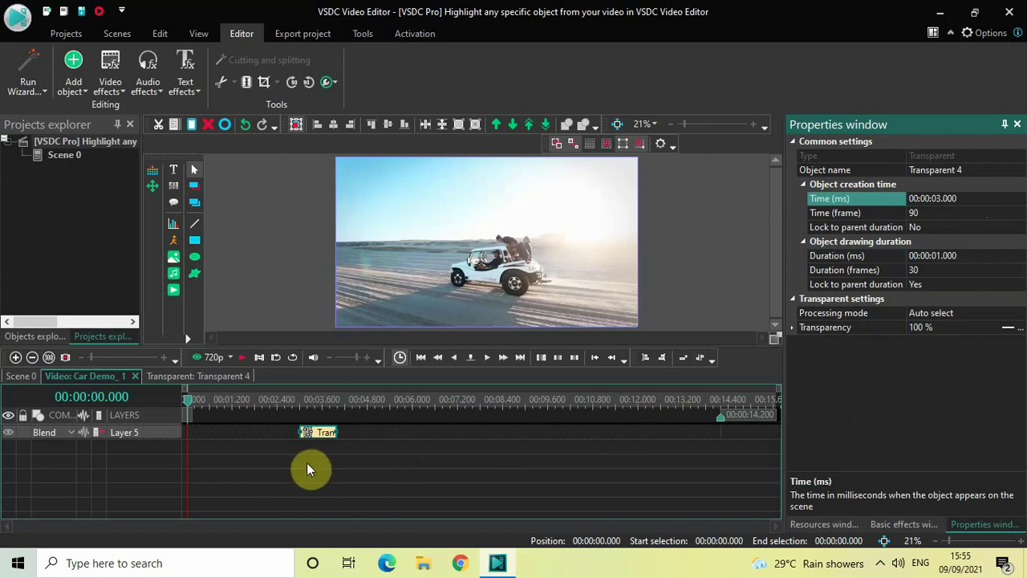
Step: Make two copies of the transparency effect and place one directly after the original on its layer, starting at 00:00:04.000
{"action": "left_click", "coordinate": [312, 440]}
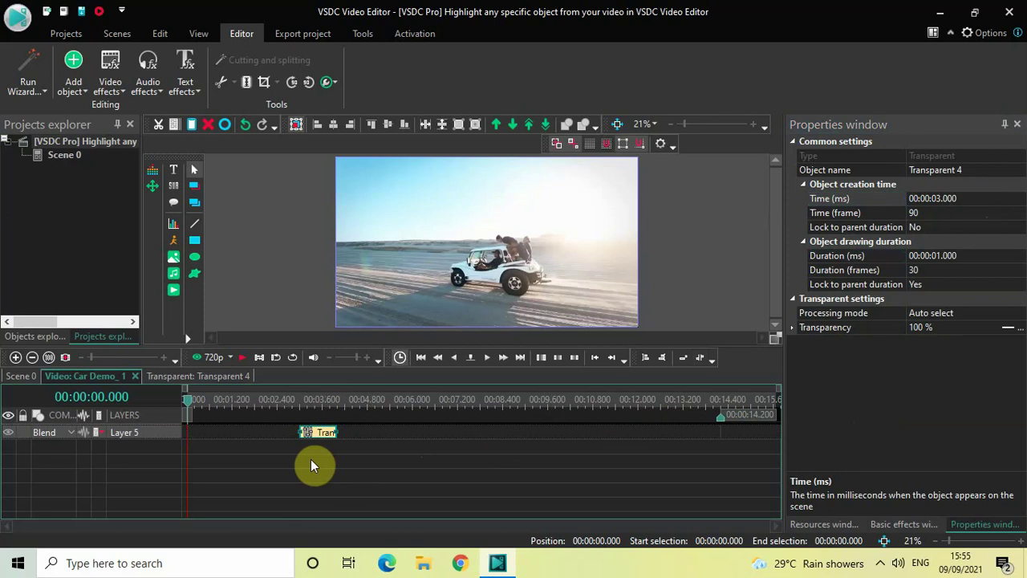
{"action": "key", "text": "ctrl+v"}
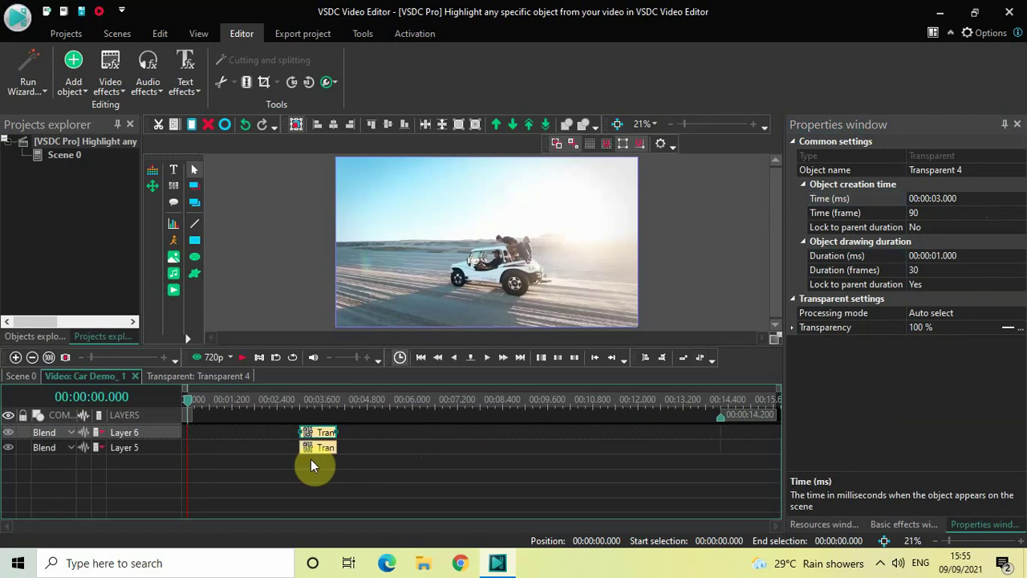
{"action": "key", "text": "ctrl+v"}
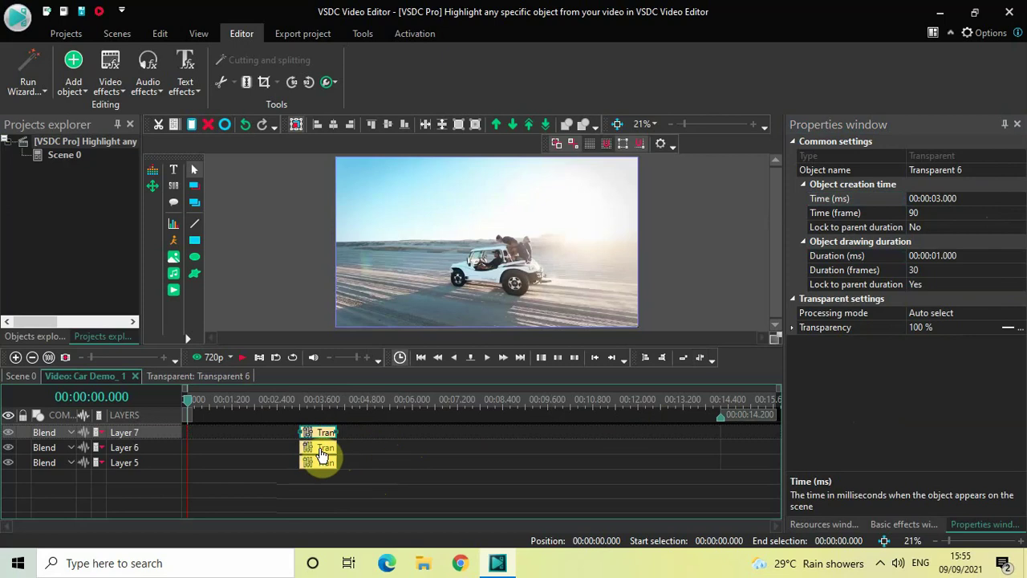
{"action": "left_click_drag", "start_coordinate": [321, 452], "coordinate": [355, 469]}
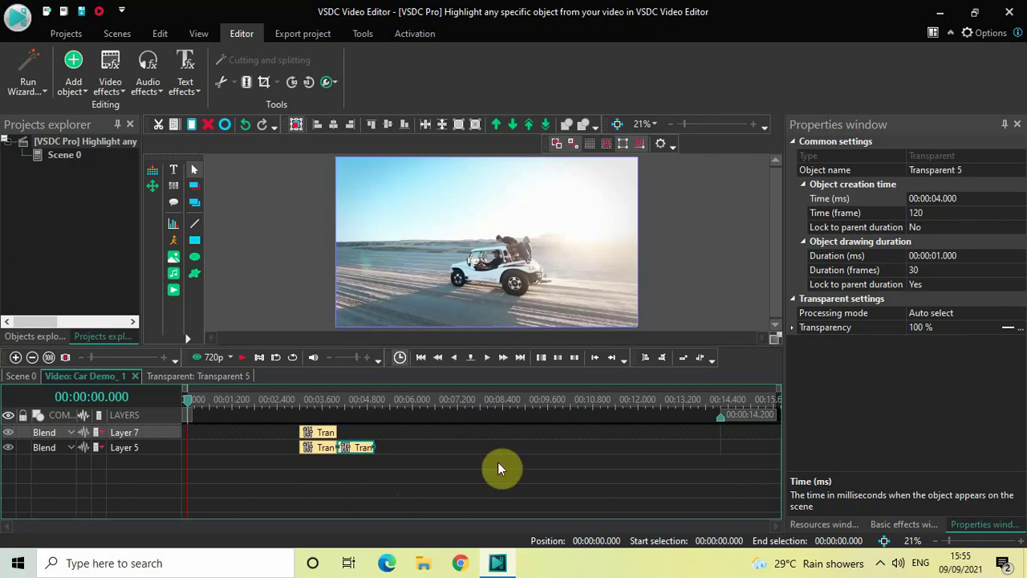
Step: Set the second transparency effect's drawing duration to 00:00:04.000
{"action": "left_click", "coordinate": [991, 256]}
{"action": "key", "text": "BackSpace"}
{"action": "key", "text": "BackSpace"}
{"action": "key", "text": "BackSpace"}
{"action": "key", "text": "BackSpace"}
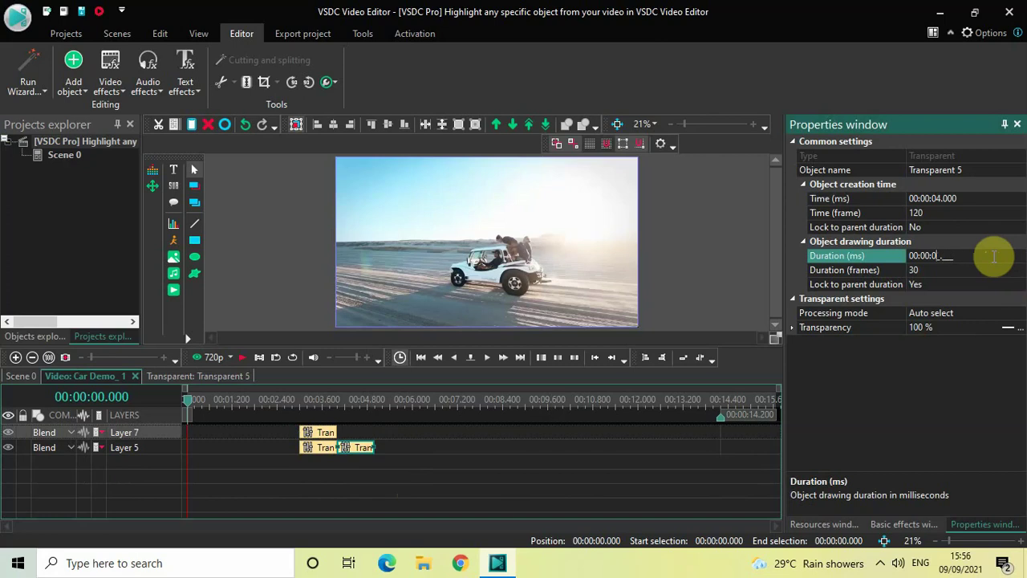
{"action": "type", "text": "4000"}
{"action": "key", "text": "Return"}
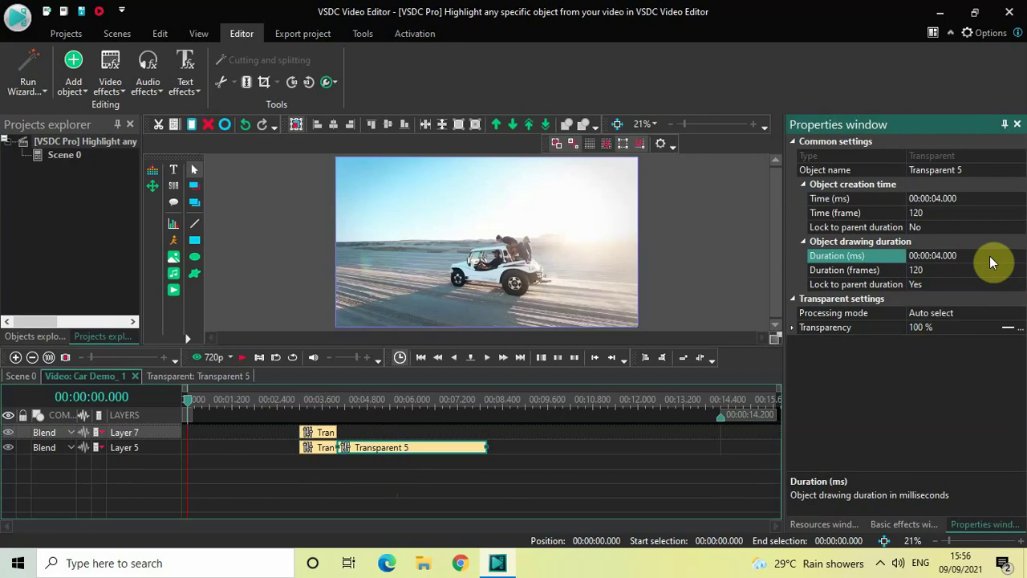
Step: Move the remaining effect copy onto the same layer directly after the second one, starting at 00:00:08.000
{"action": "left_click", "coordinate": [312, 431]}
{"action": "left_click_drag", "start_coordinate": [311, 431], "coordinate": [469, 440]}
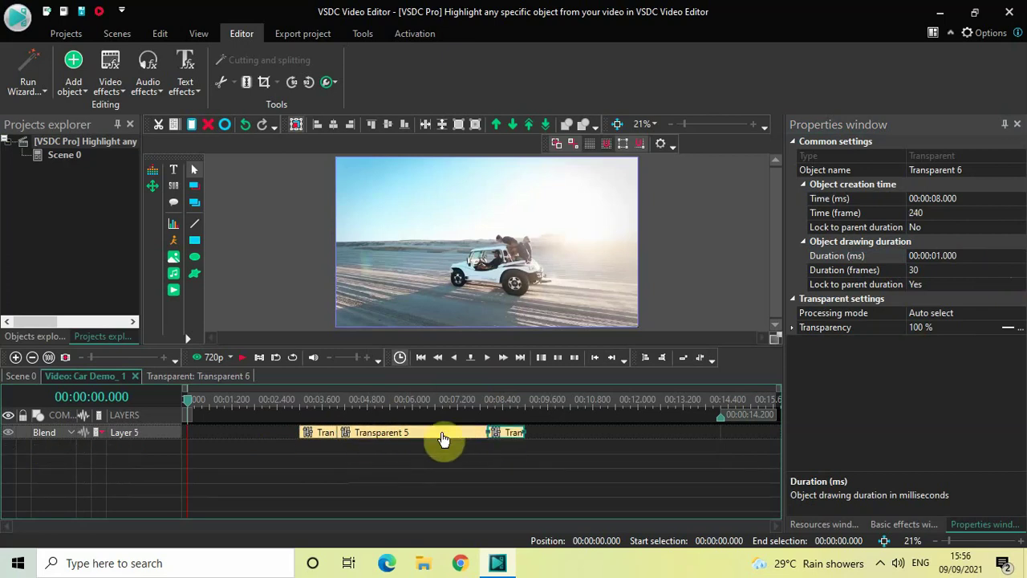
{"action": "left_click", "coordinate": [450, 480]}
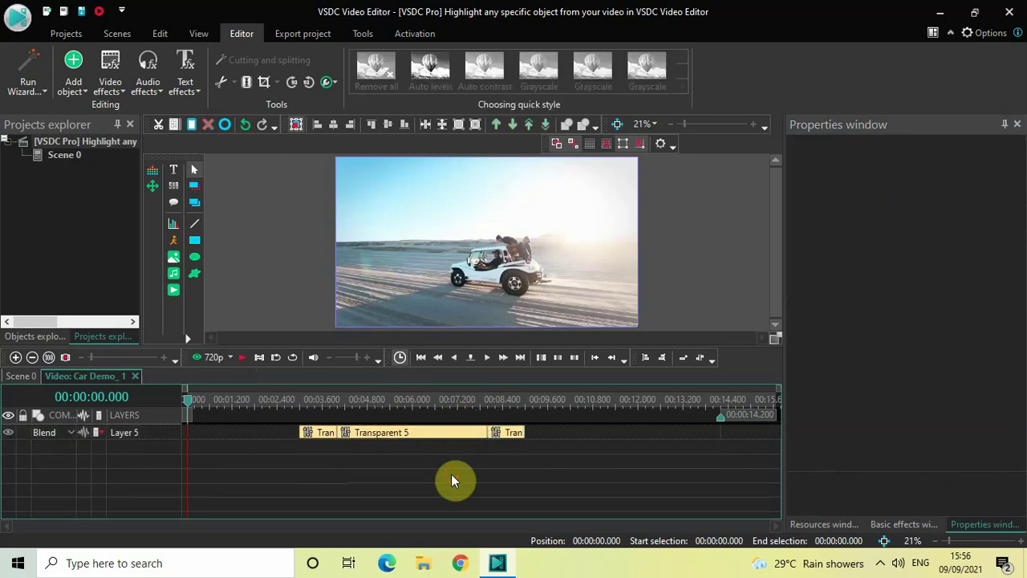
Step: Make the first effect's transparency change linearly from 100 to 50 %
{"action": "left_click", "coordinate": [318, 401]}
{"action": "left_click", "coordinate": [319, 434]}
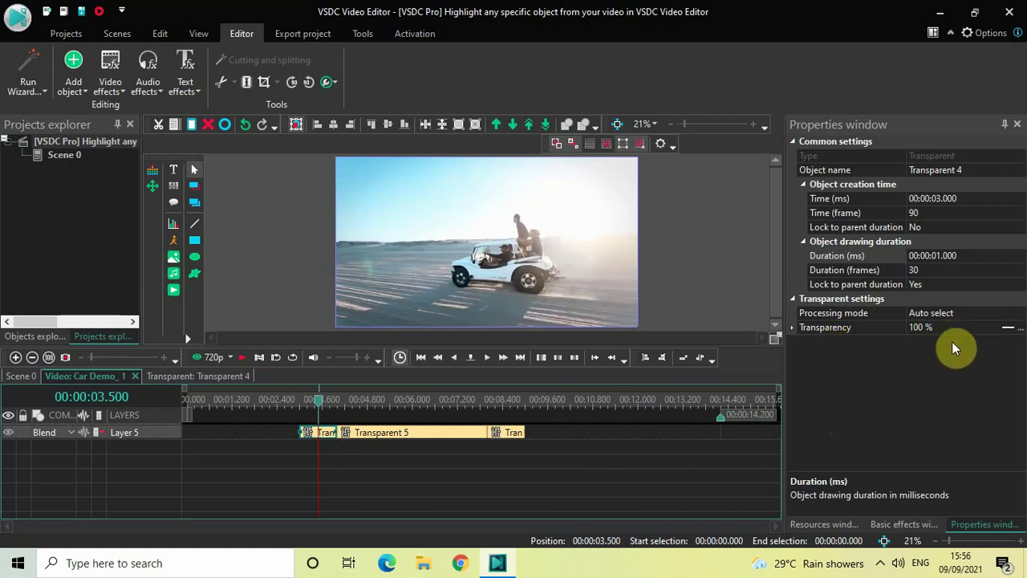
{"action": "left_click", "coordinate": [1009, 328]}
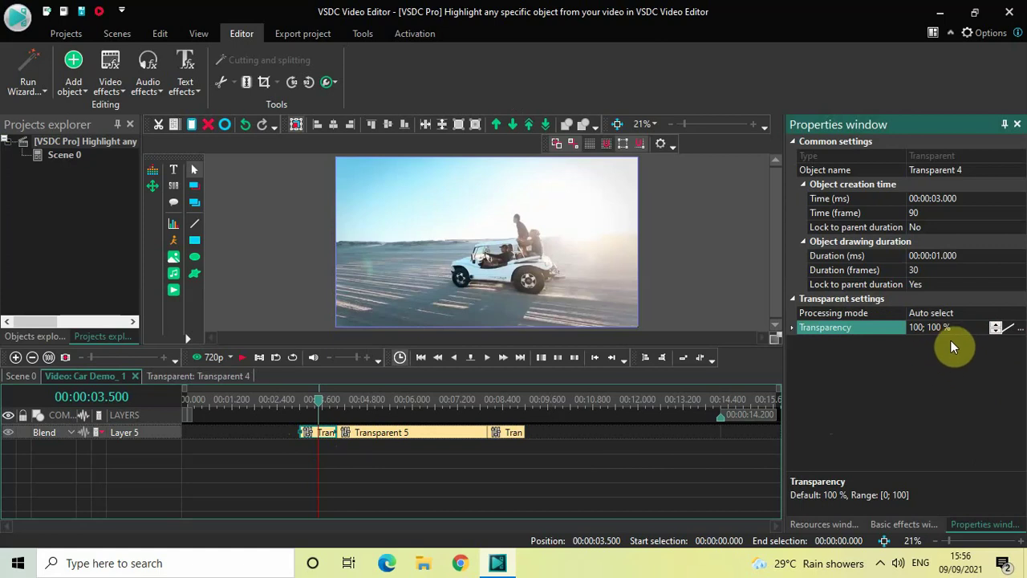
{"action": "key", "text": "BackSpace"}
{"action": "key", "text": "BackSpace"}
{"action": "key", "text": "BackSpace"}
{"action": "key", "text": "BackSpace"}
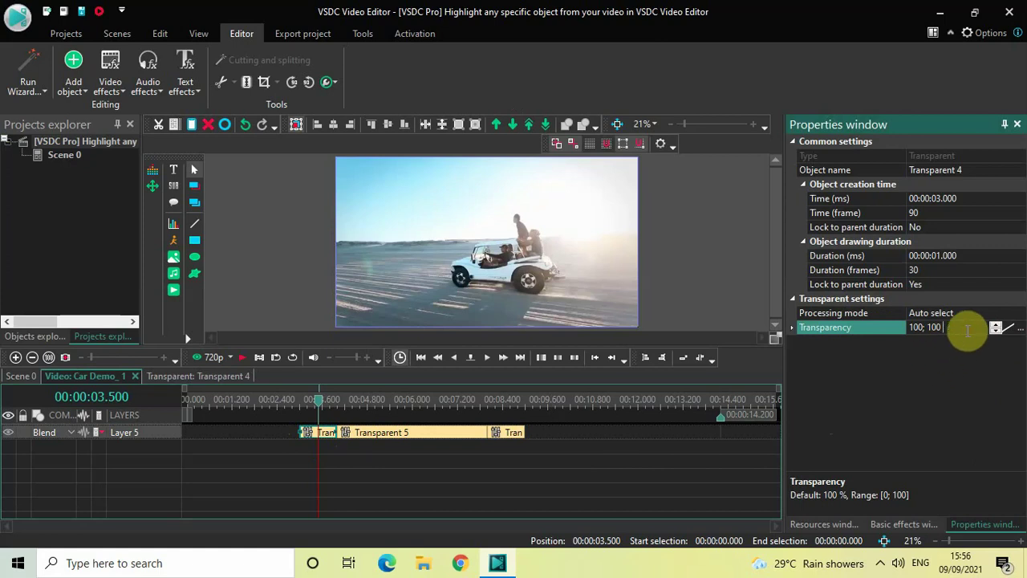
{"action": "key", "text": "BackSpace"}
{"action": "type", "text": "50"}
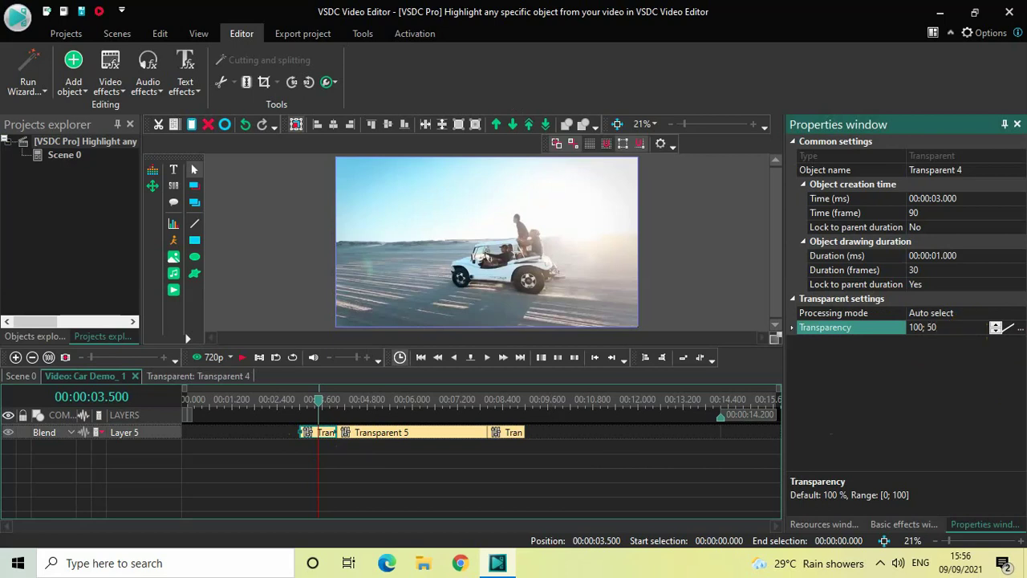
{"action": "key", "text": "Return"}
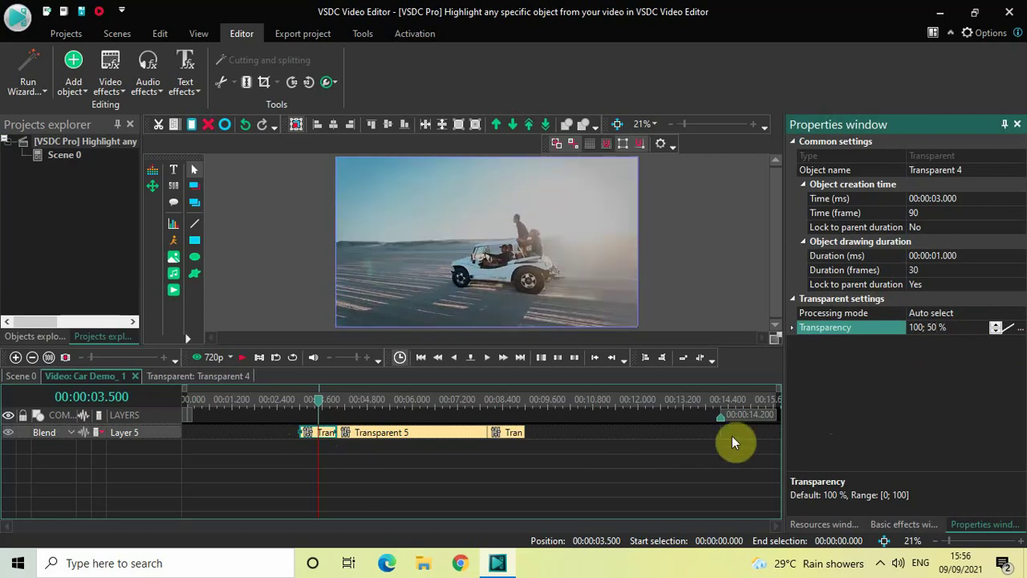
Step: Set the middle effect's transparency to a constant 50 %
{"action": "left_click", "coordinate": [407, 402]}
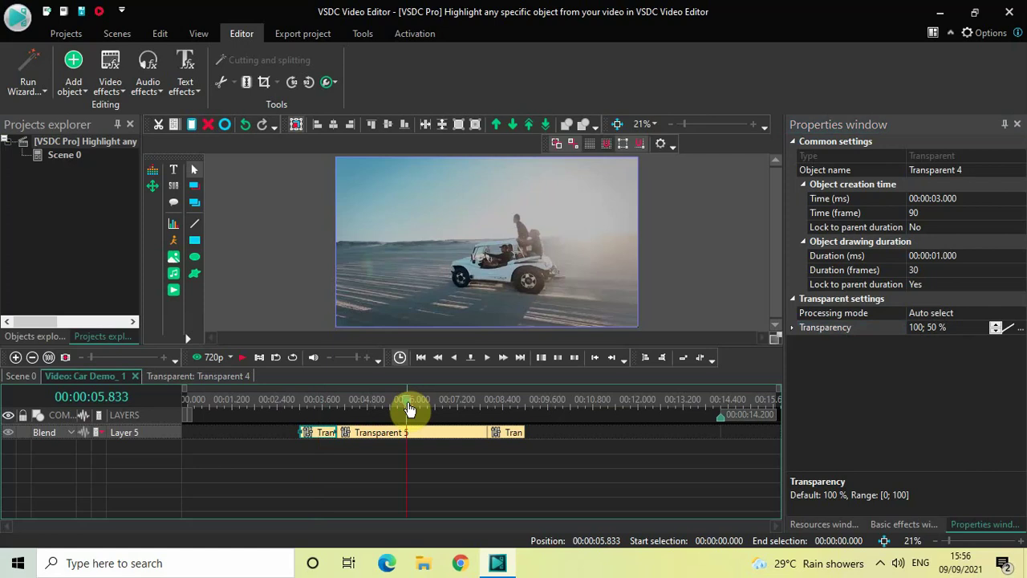
{"action": "left_click", "coordinate": [430, 433]}
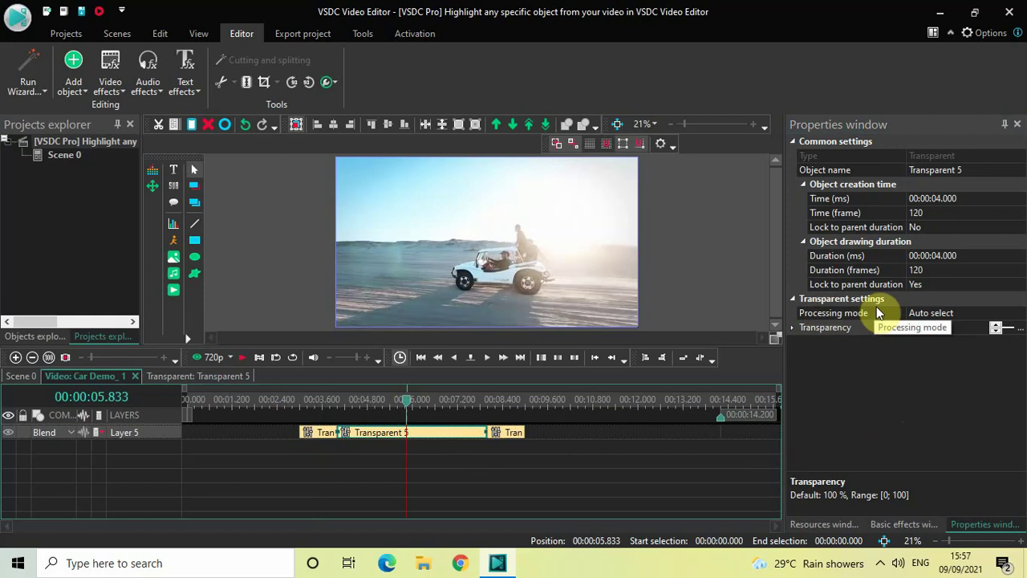
{"action": "left_click", "coordinate": [959, 327]}
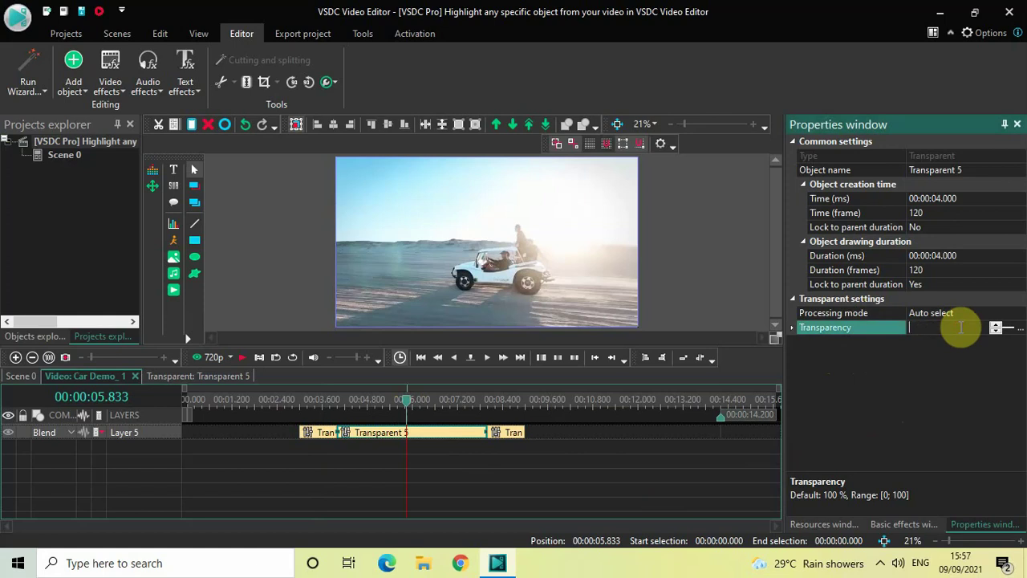
{"action": "type", "text": "50"}
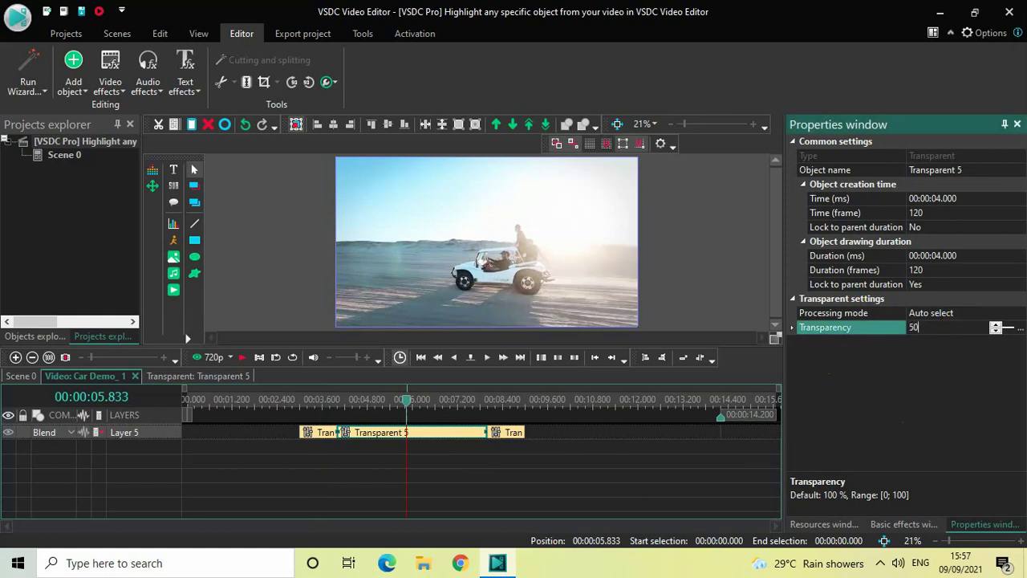
{"action": "key", "text": "Return"}
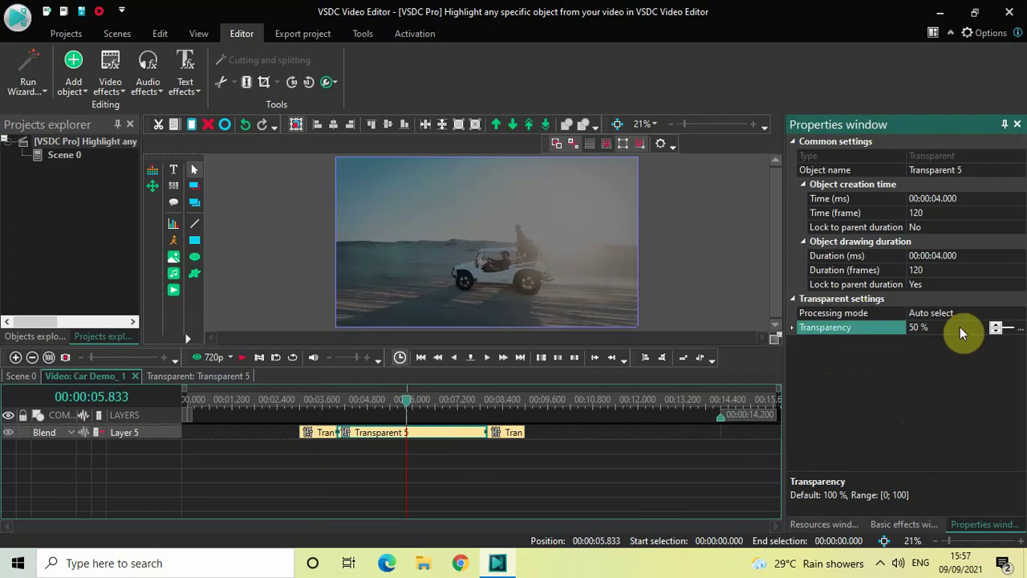
Step: Make the last effect's transparency change linearly from 50 to 100 %
{"action": "left_click", "coordinate": [498, 401]}
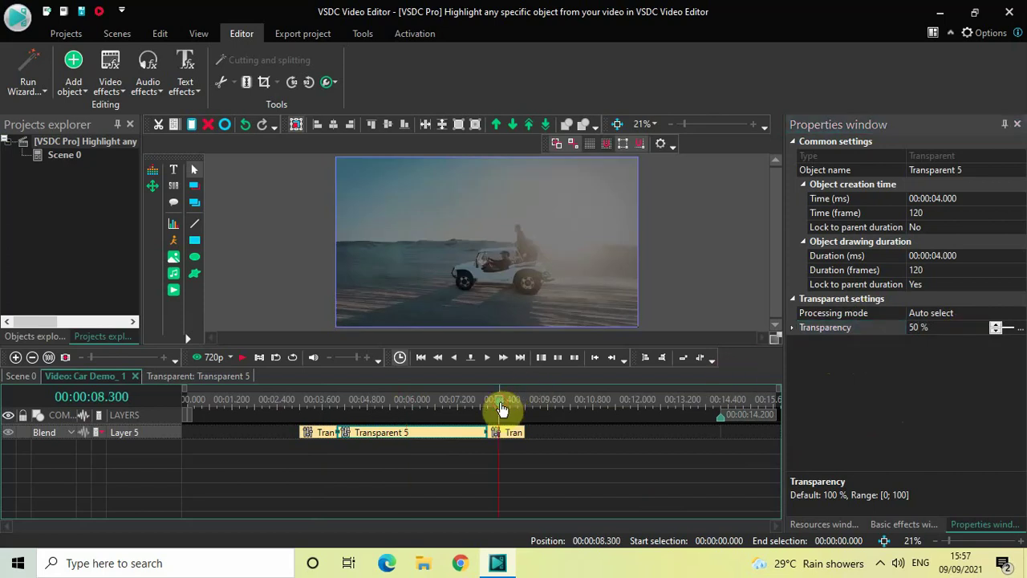
{"action": "left_click", "coordinate": [508, 436]}
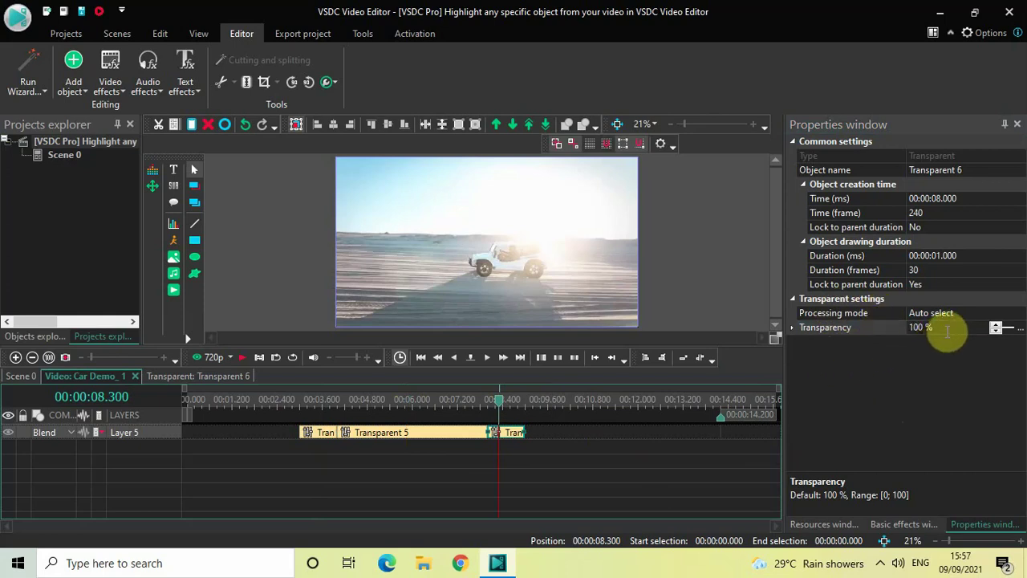
{"action": "left_click", "coordinate": [1008, 329]}
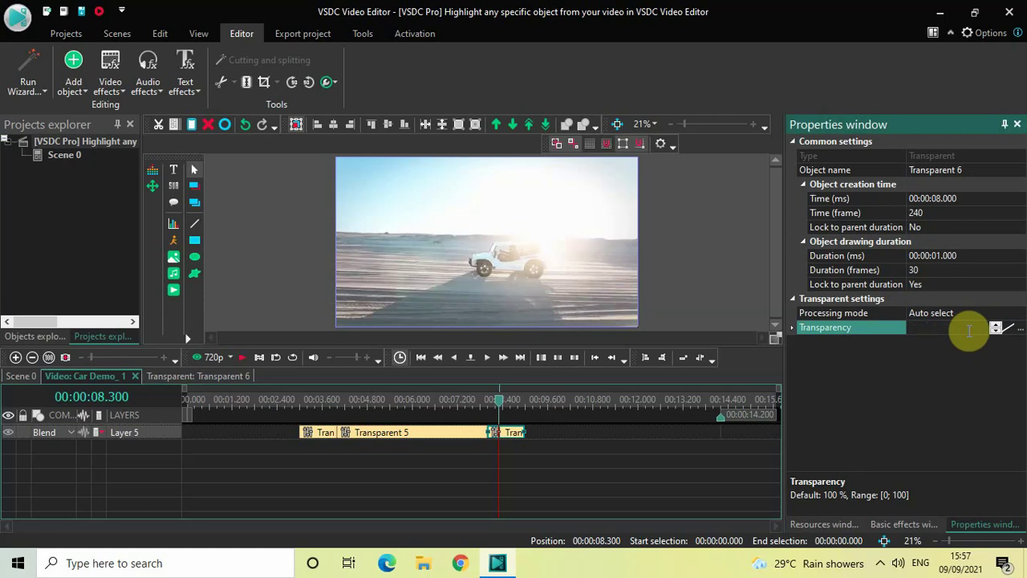
{"action": "type", "text": "50;100"}
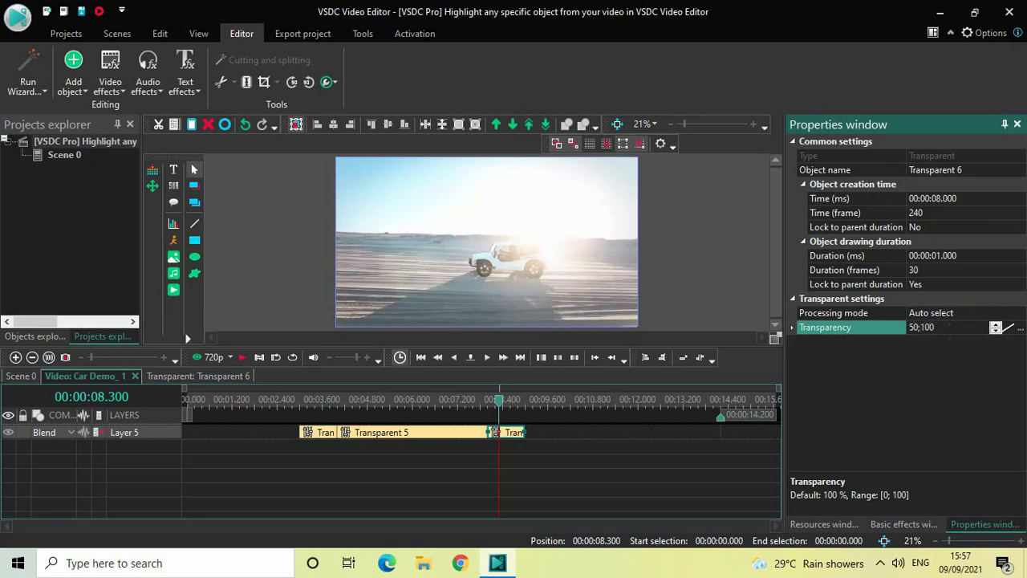
{"action": "key", "text": "Return"}
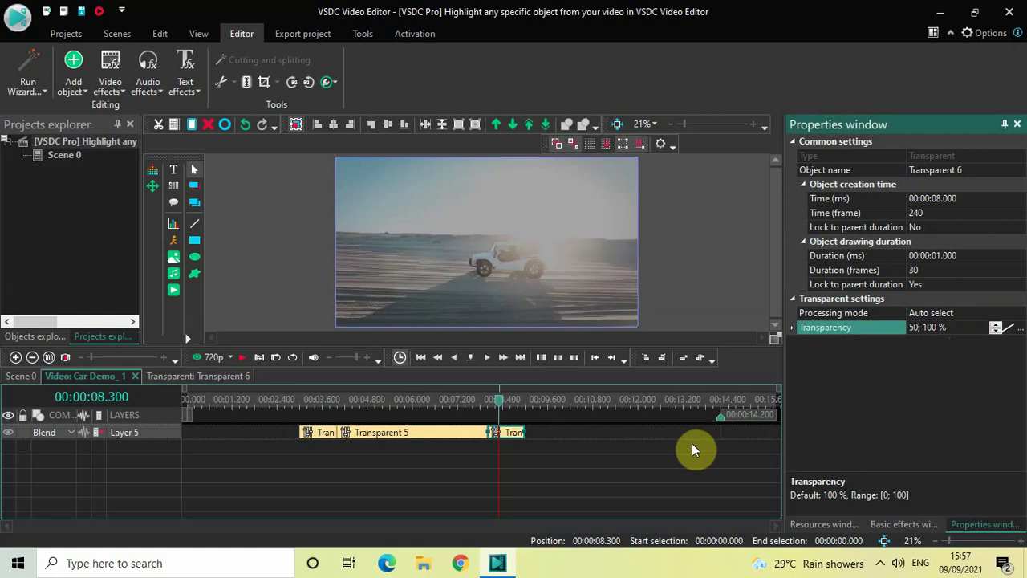
Step: Play the video from a point before the first effect to preview the dimming and brightening
{"action": "left_click", "coordinate": [245, 405]}
{"action": "key", "text": "space"}
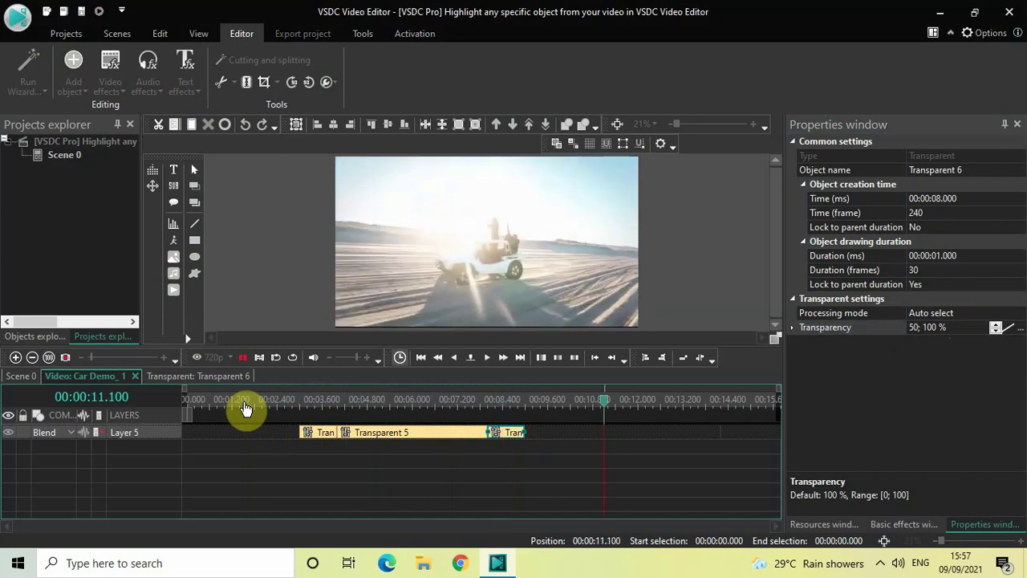
Step: Stop playback and replay the footage from a point ahead of the first effect to check the timed dimming
{"action": "key", "text": "space"}
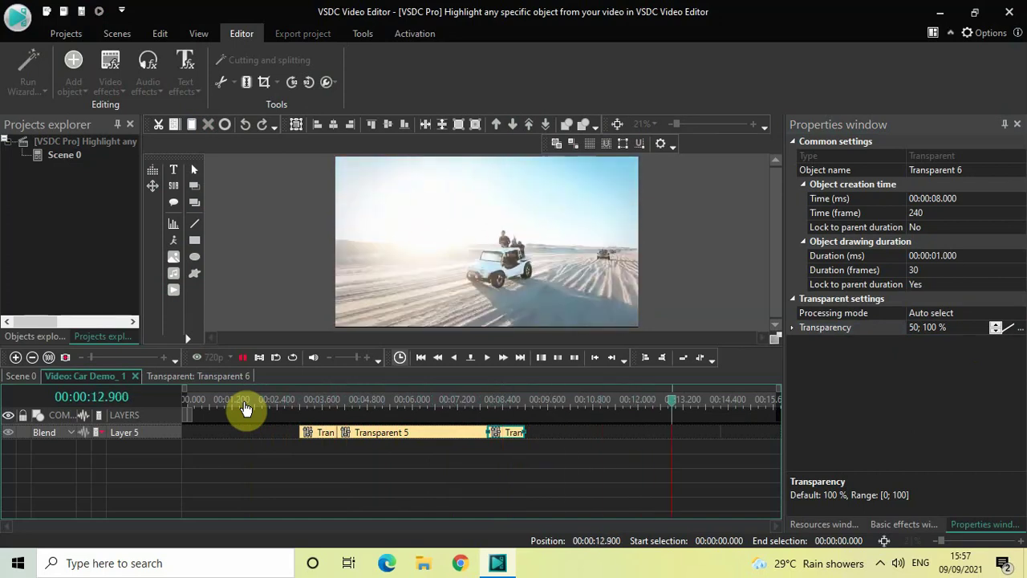
{"action": "left_click", "coordinate": [245, 408]}
{"action": "key", "text": "space"}
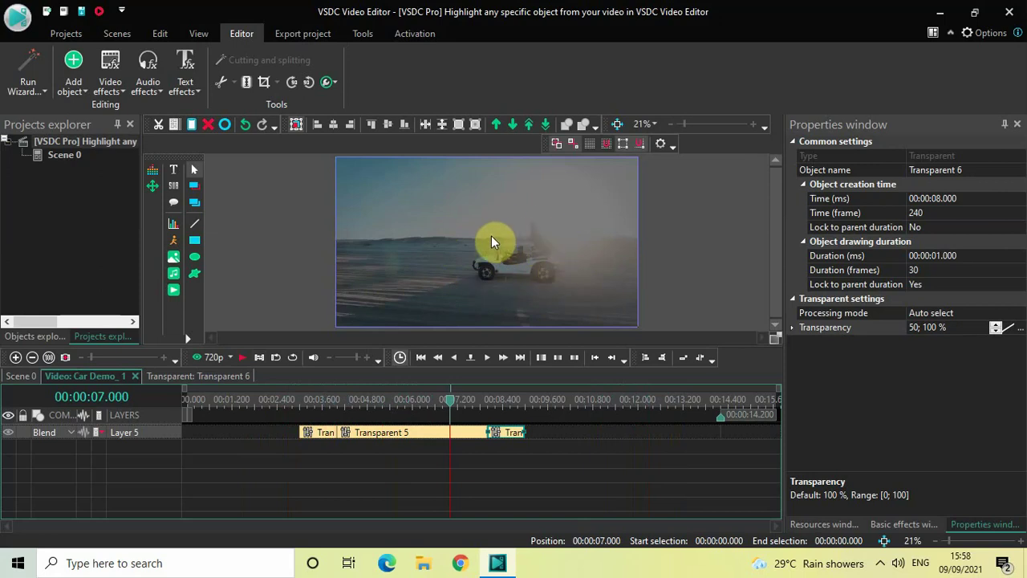
Step: Inside the middle transparency effect, add a rectangle from the effect's start, drawn around the car at about 862 by 657
{"action": "double_click", "coordinate": [384, 435]}
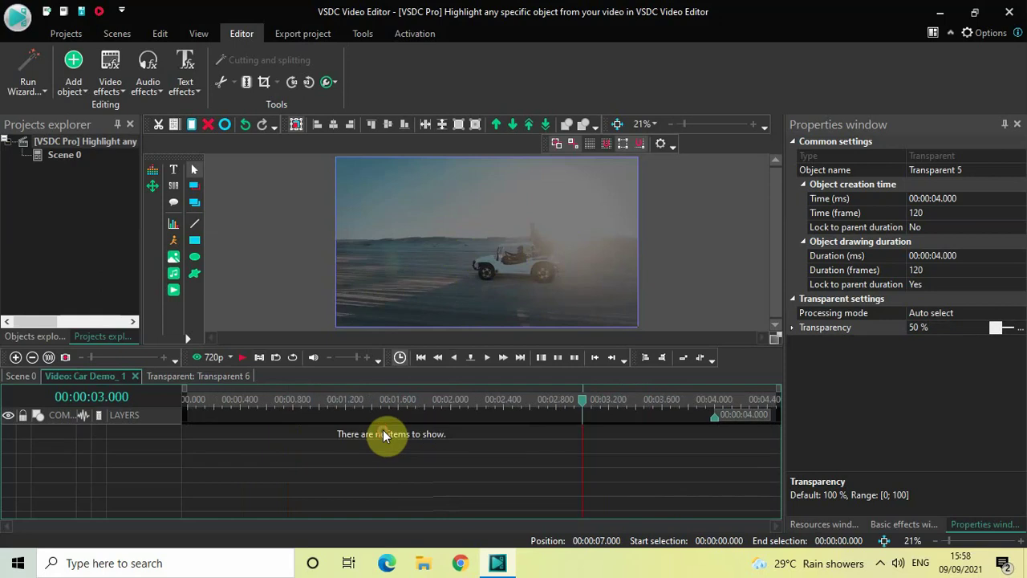
{"action": "left_click", "coordinate": [187, 399]}
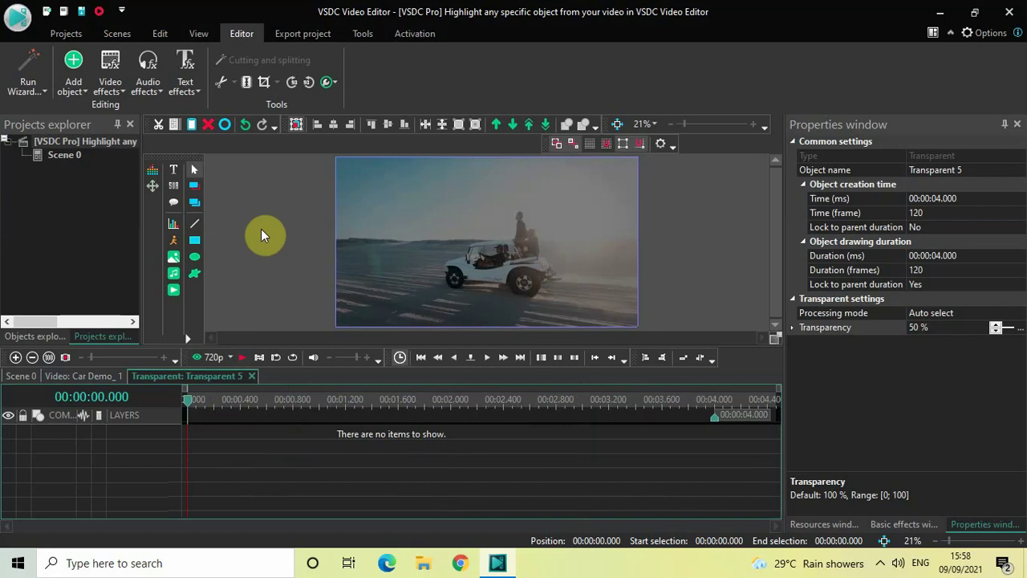
{"action": "left_click", "coordinate": [77, 88]}
{"action": "left_click", "coordinate": [113, 178]}
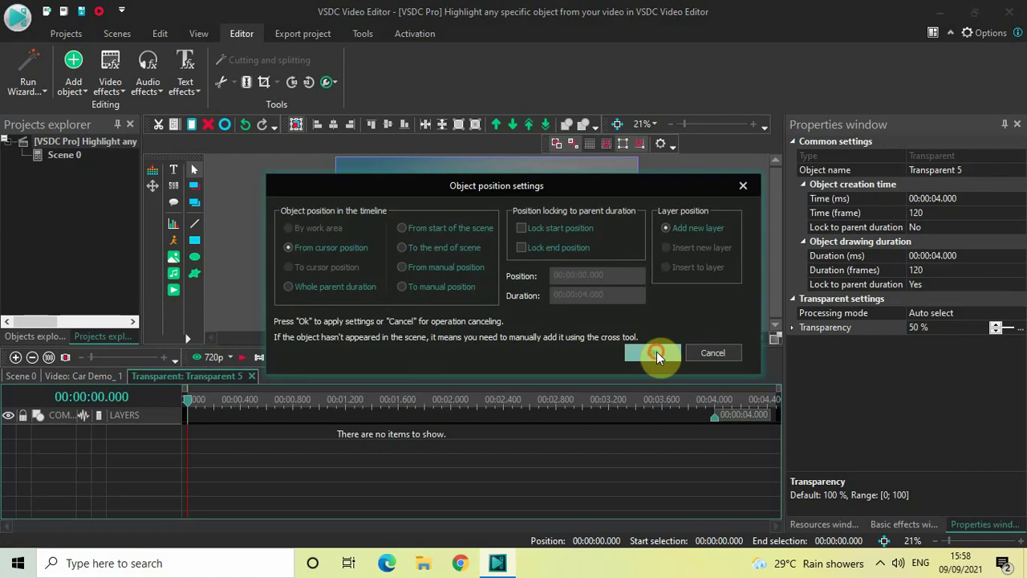
{"action": "left_click", "coordinate": [656, 353]}
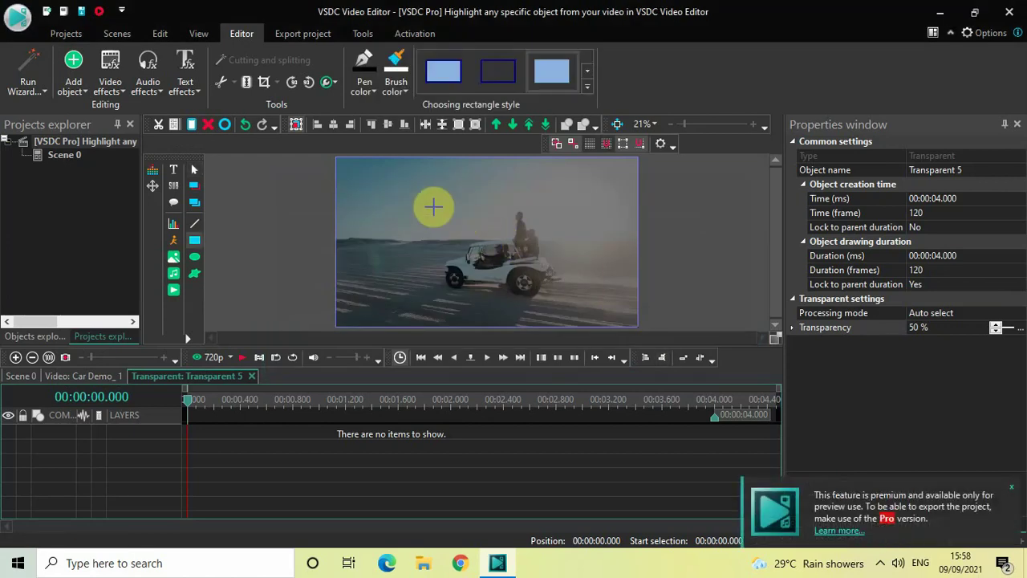
{"action": "left_click_drag", "start_coordinate": [435, 203], "coordinate": [570, 306]}
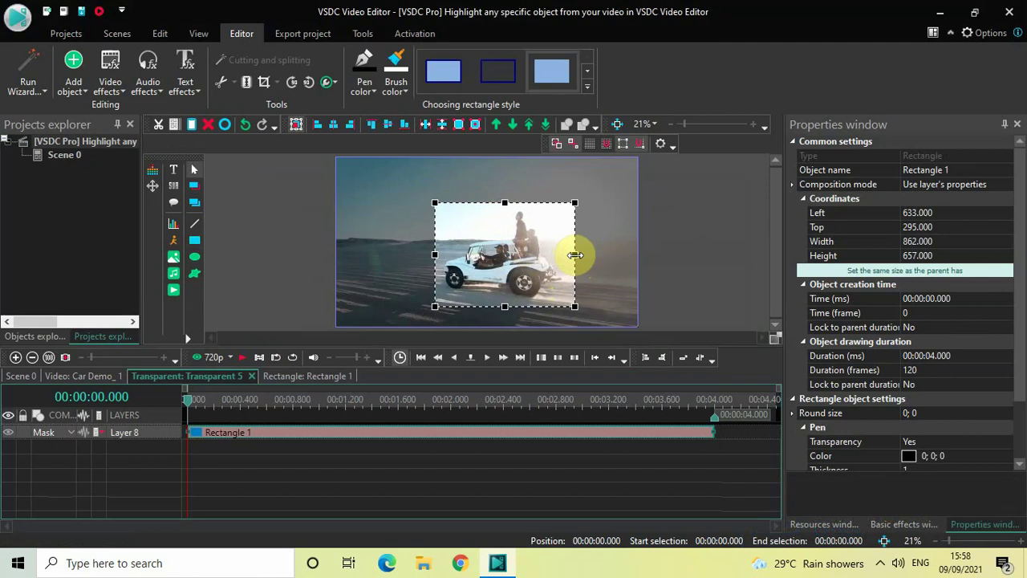
Step: Enlarge the mask rectangle around the car and passengers to about 919 by 676, with left at 586 and top at 276
{"action": "left_click_drag", "start_coordinate": [572, 254], "coordinate": [574, 254]}
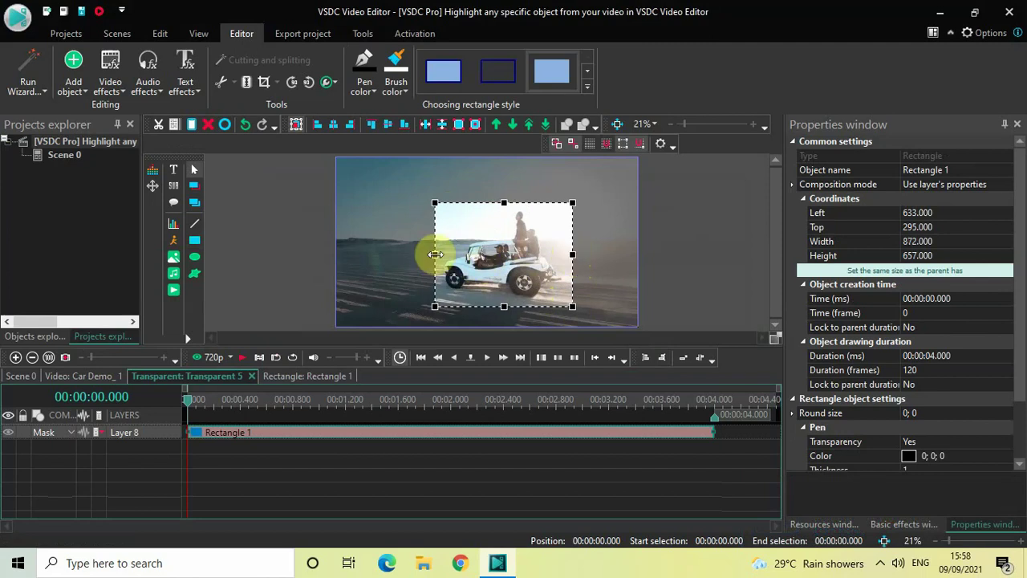
{"action": "left_click_drag", "start_coordinate": [434, 254], "coordinate": [427, 255]}
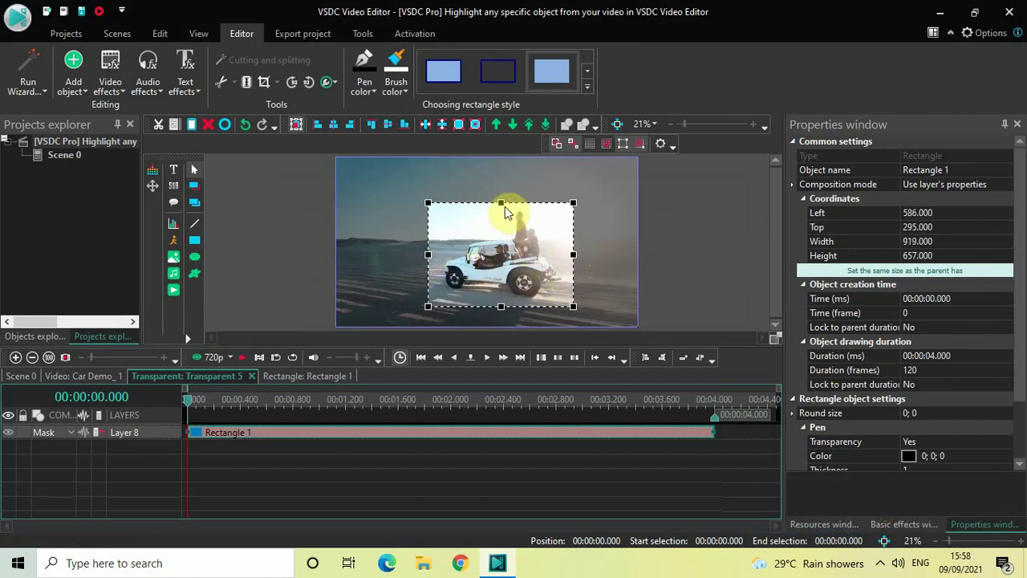
{"action": "left_click_drag", "start_coordinate": [499, 201], "coordinate": [502, 199]}
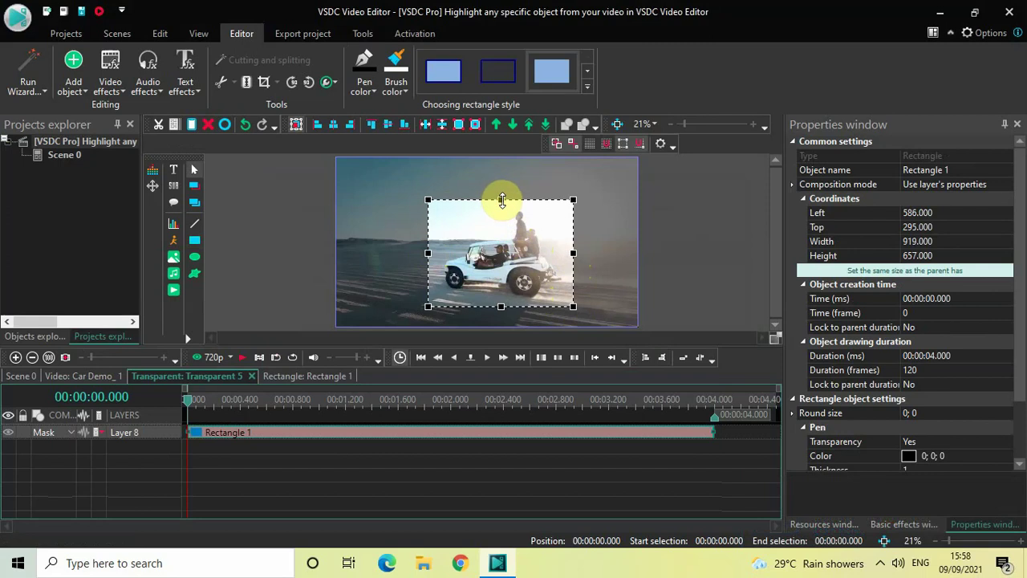
{"action": "left_click", "coordinate": [486, 487]}
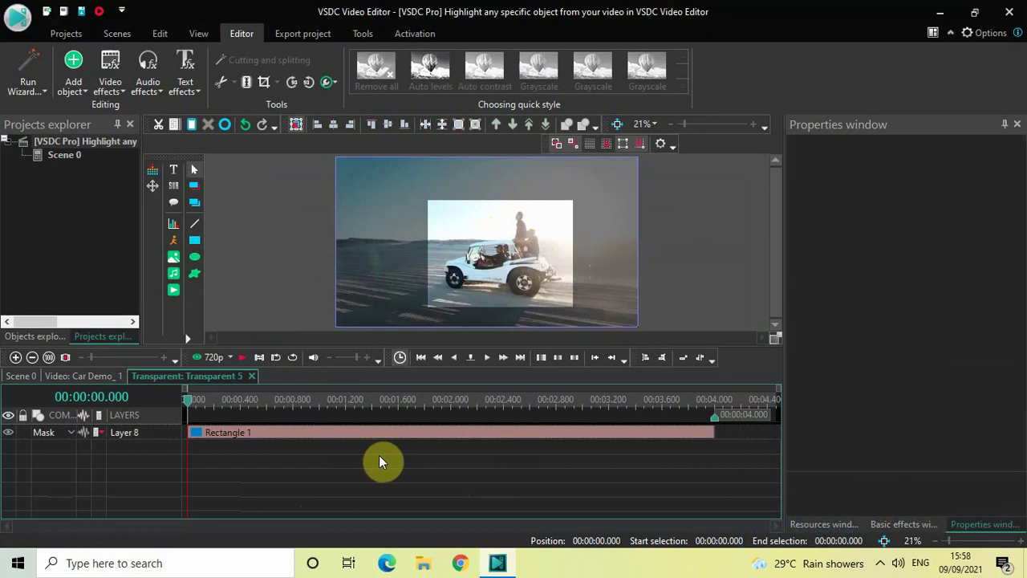
Step: Return to the car video's timeline and play from before the first effect to preview the rectangular highlight
{"action": "left_click", "coordinate": [86, 376]}
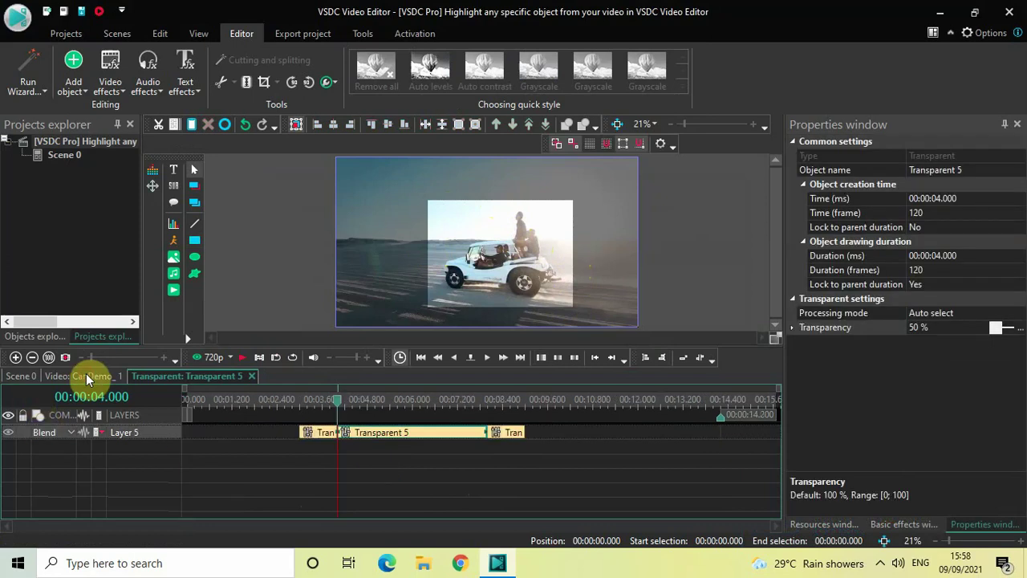
{"action": "left_click", "coordinate": [253, 400]}
{"action": "key", "text": "space"}
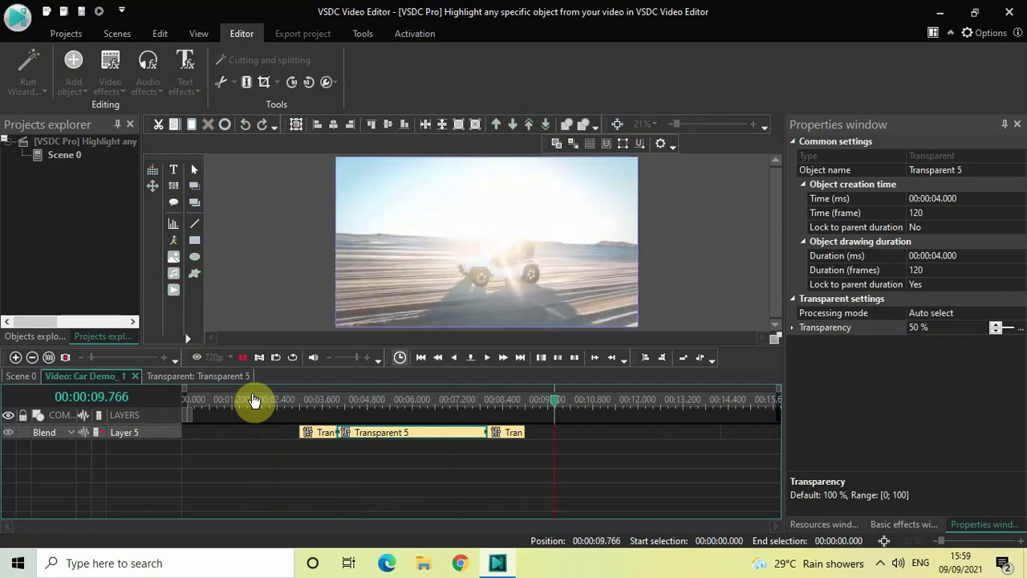
Step: Copy the mask rectangle from inside the middle effect and return to the car video's timeline
{"action": "double_click", "coordinate": [399, 434]}
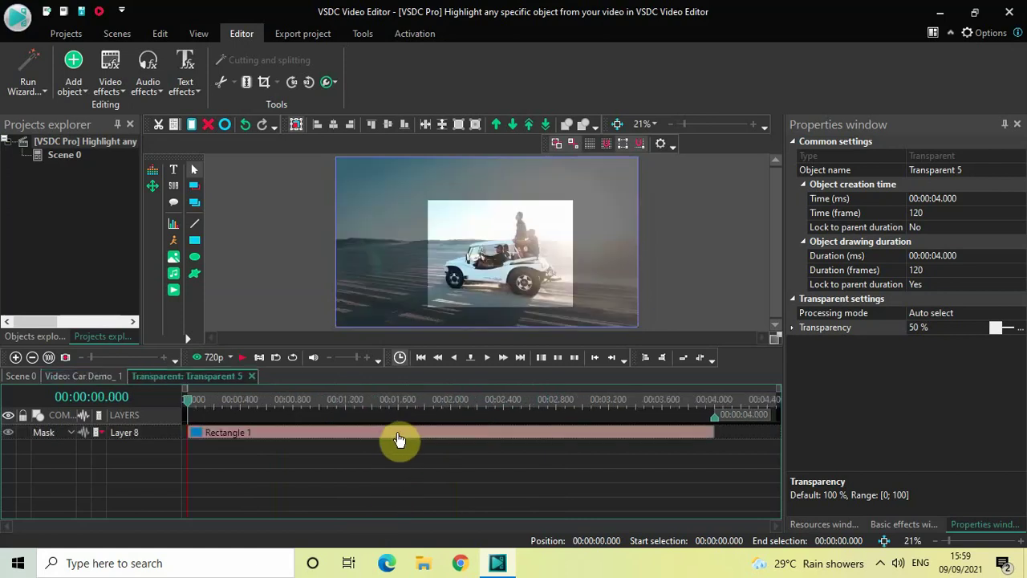
{"action": "left_click", "coordinate": [399, 433]}
{"action": "left_click", "coordinate": [399, 435]}
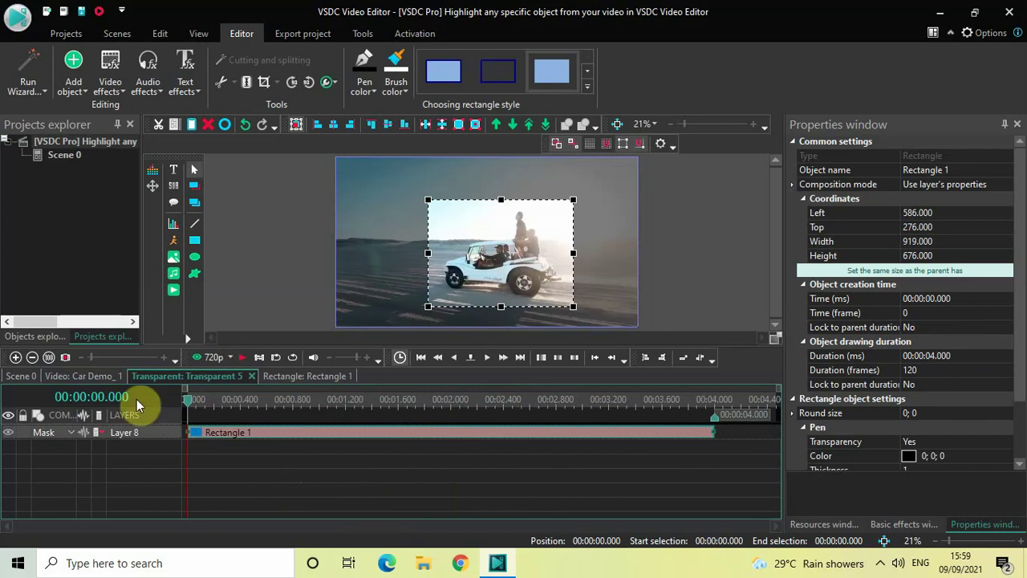
{"action": "left_click", "coordinate": [94, 377]}
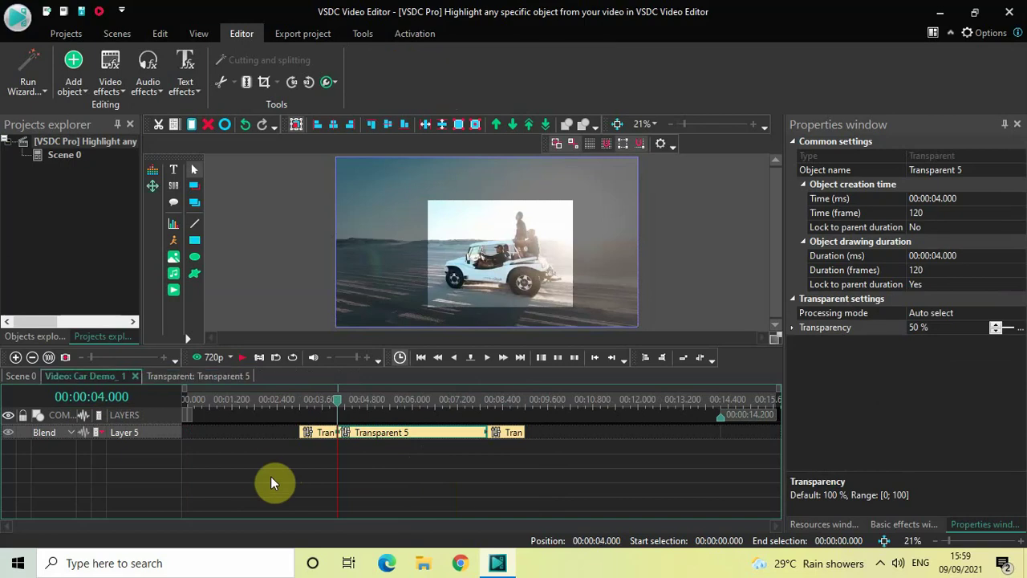
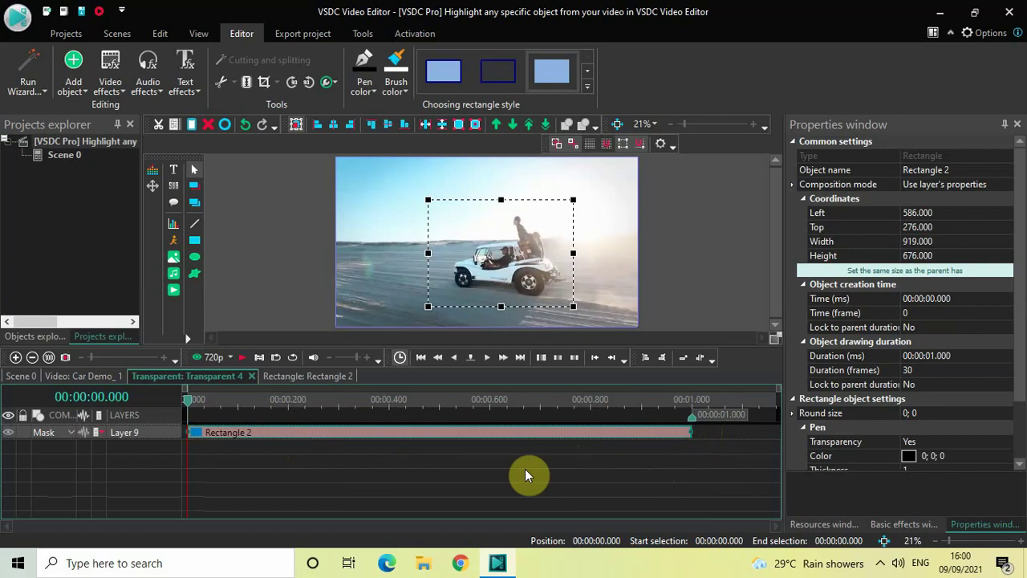
Step: Paste the mask rectangle into the last transparency effect, shorten it to 1 second, and return to the car video's timeline
{"action": "left_click", "coordinate": [108, 374]}
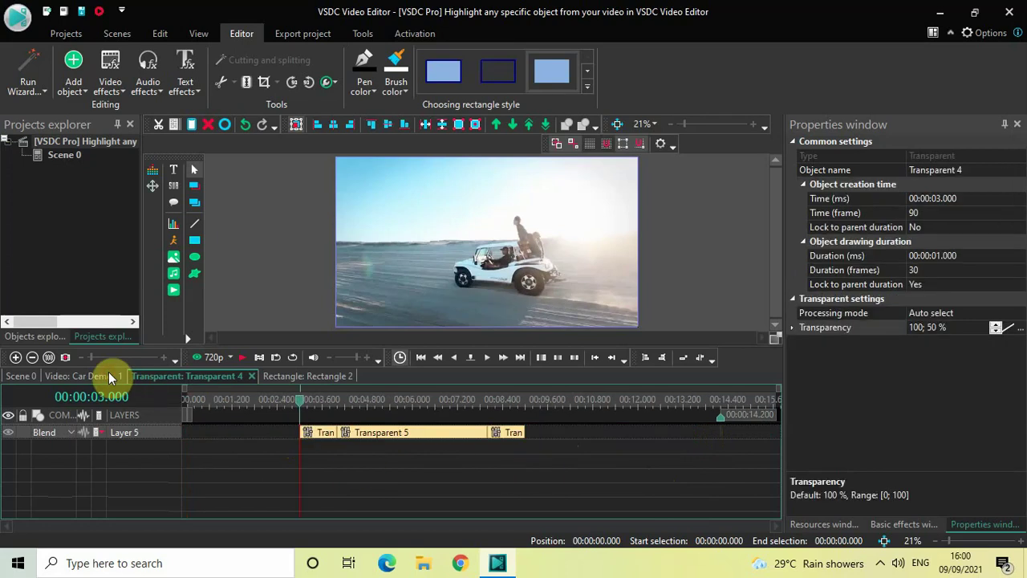
{"action": "double_click", "coordinate": [512, 433]}
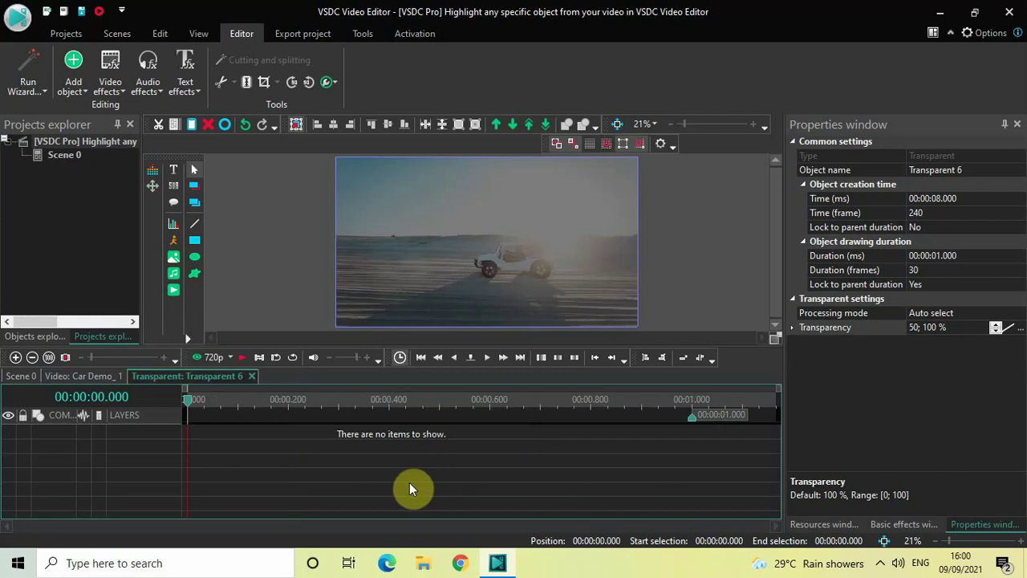
{"action": "key", "text": "ctrl+v"}
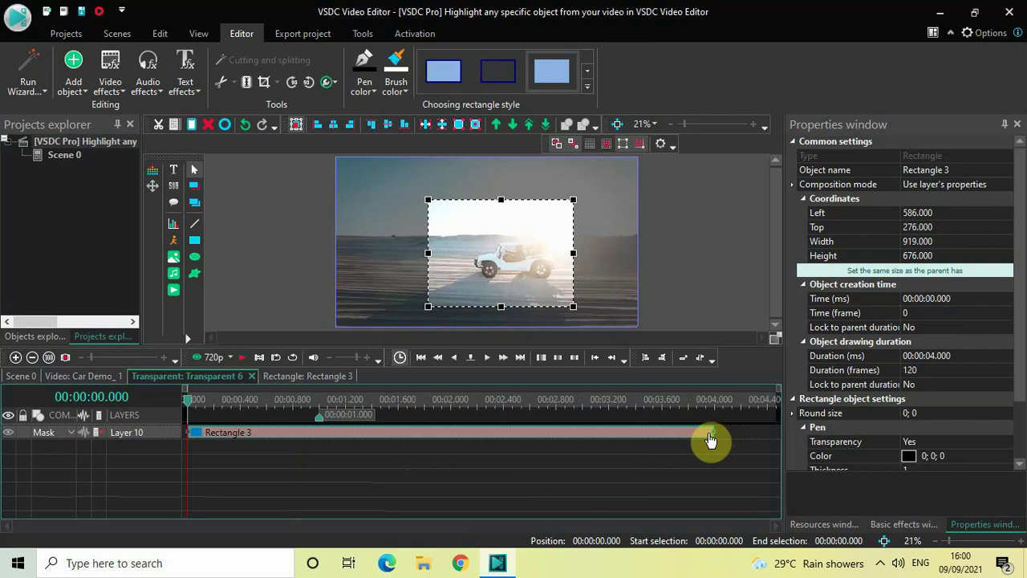
{"action": "left_click_drag", "start_coordinate": [711, 433], "coordinate": [319, 434]}
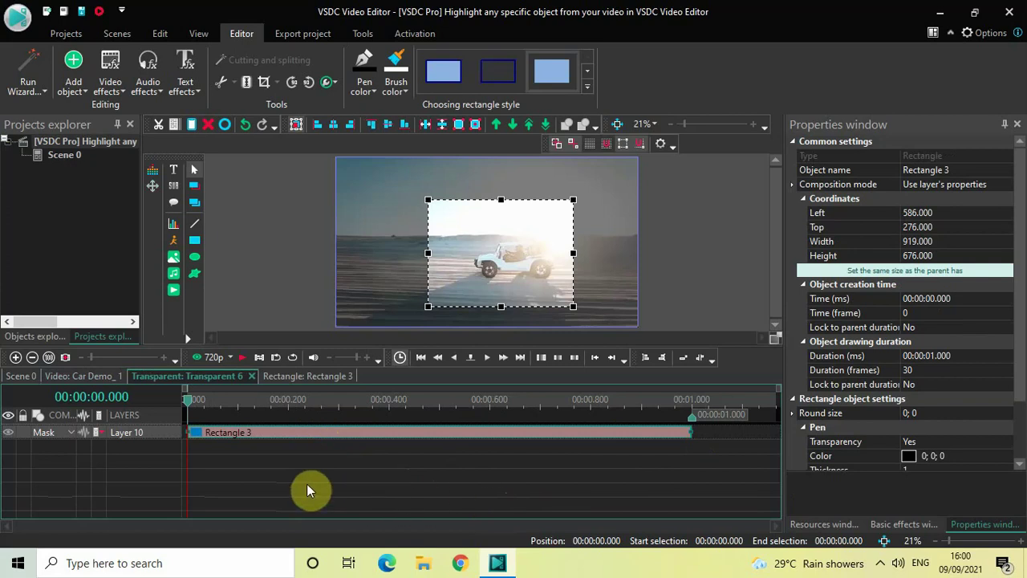
{"action": "left_click", "coordinate": [68, 377]}
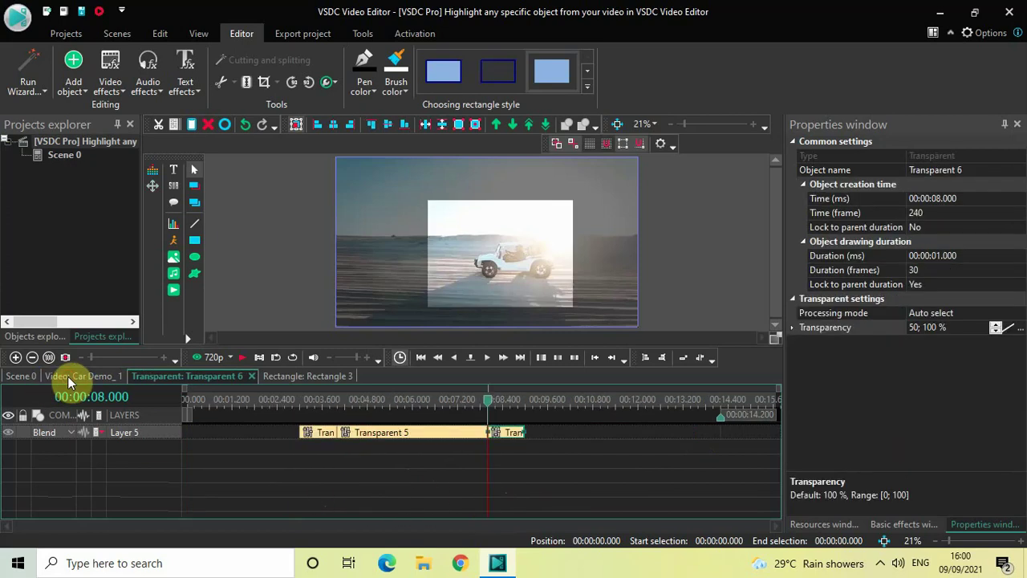
Step: Play the video from its beginning and again from shortly before the first effect to review the finished car highlight
{"action": "left_click", "coordinate": [187, 405]}
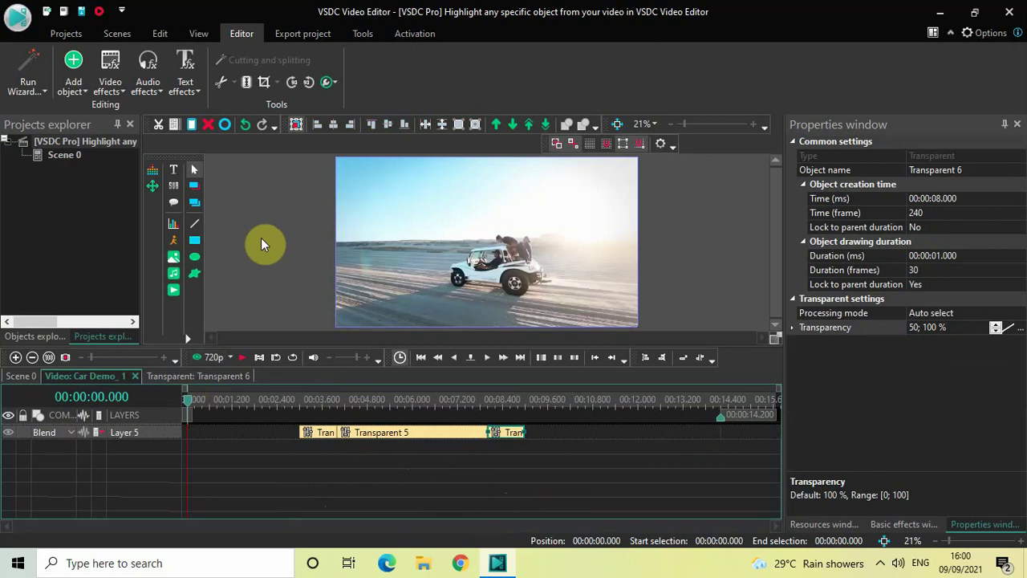
{"action": "key", "text": "space"}
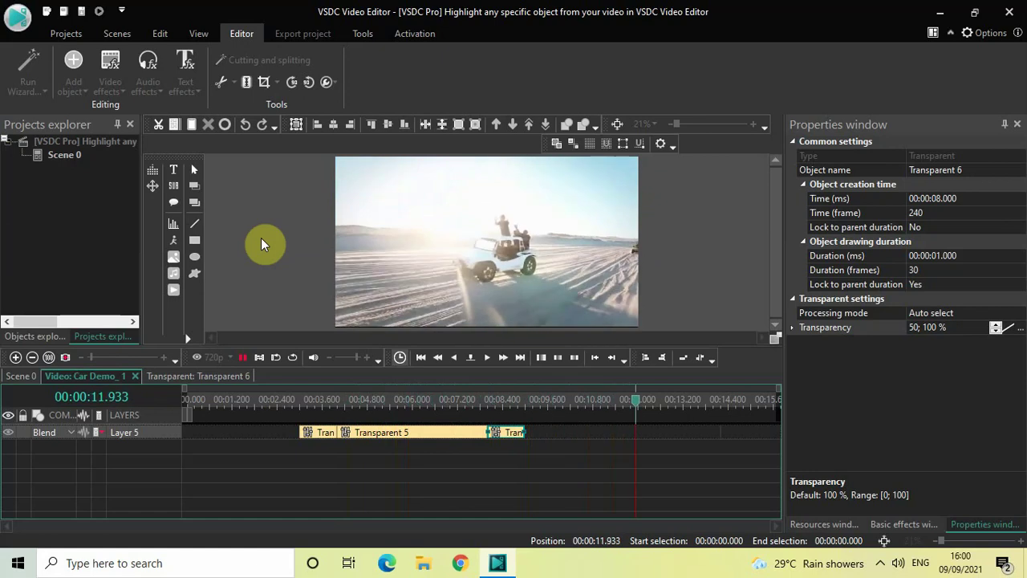
{"action": "key", "text": "space"}
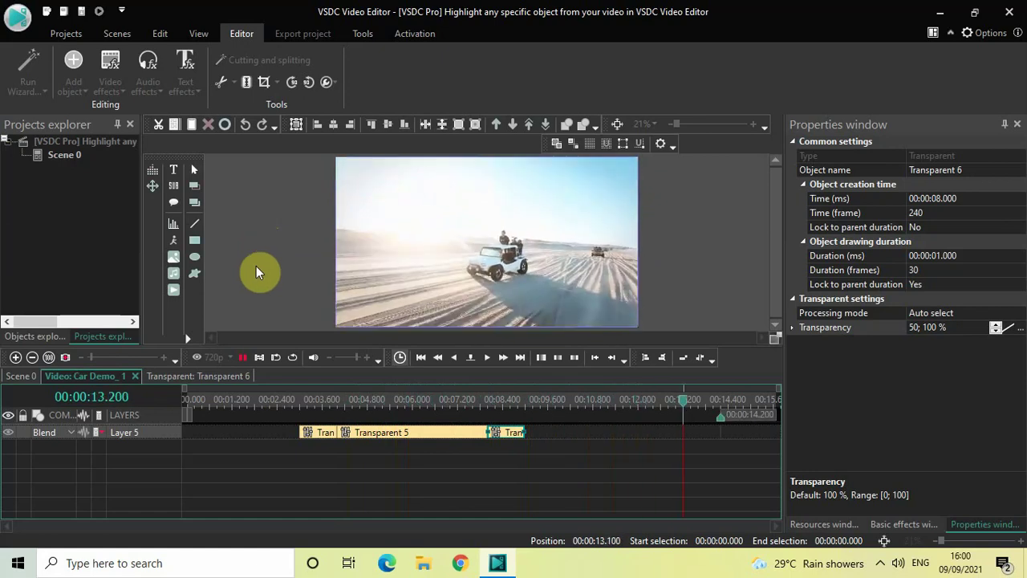
{"action": "left_click", "coordinate": [250, 403]}
{"action": "key", "text": "space"}
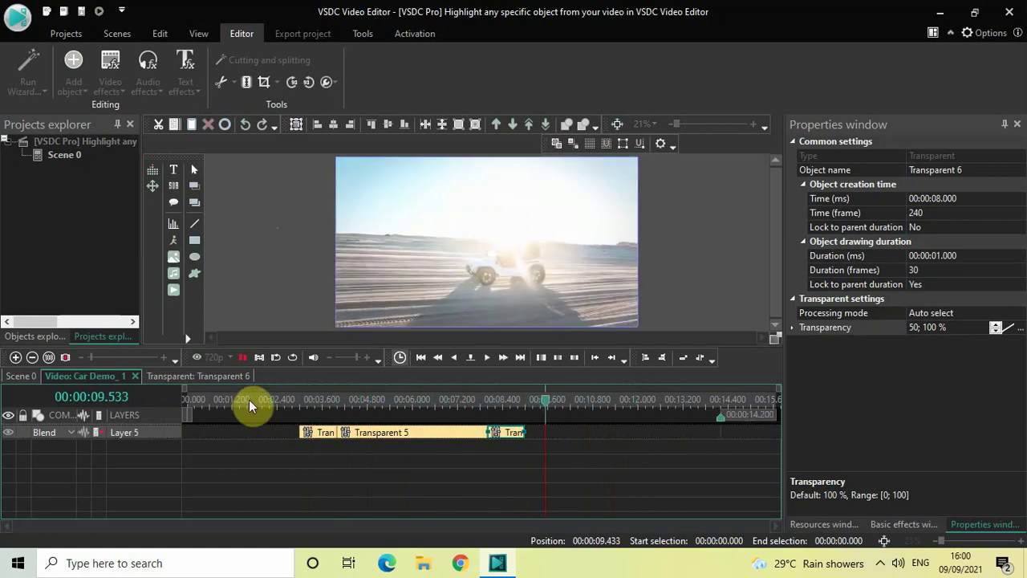
{"action": "key", "text": "space"}
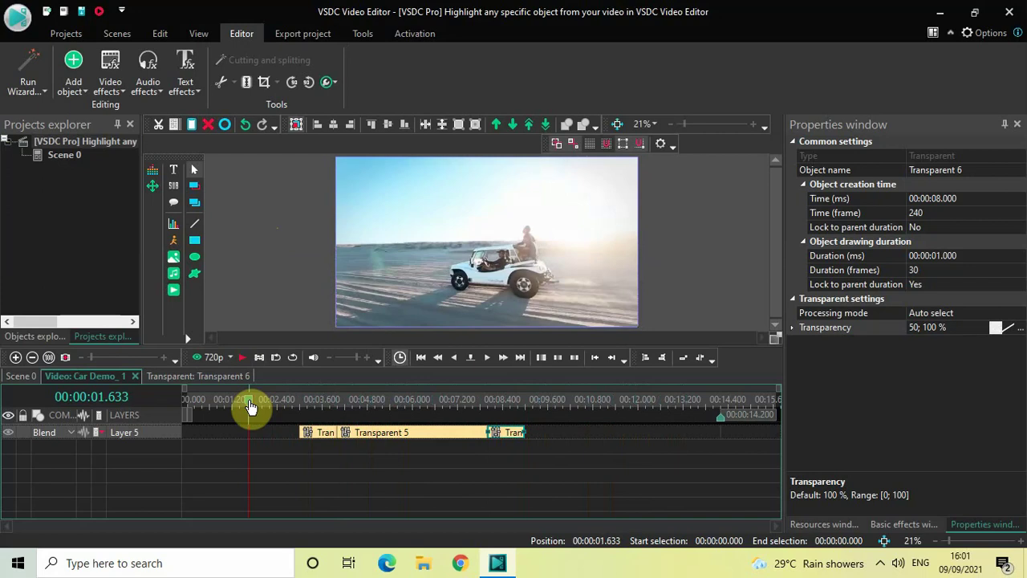
{"action": "key", "text": "space"}
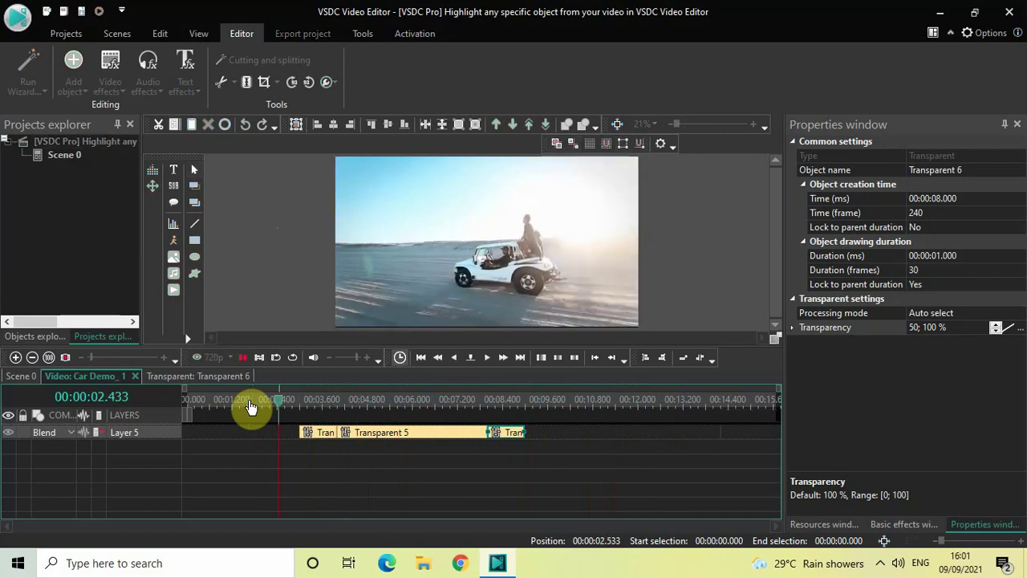